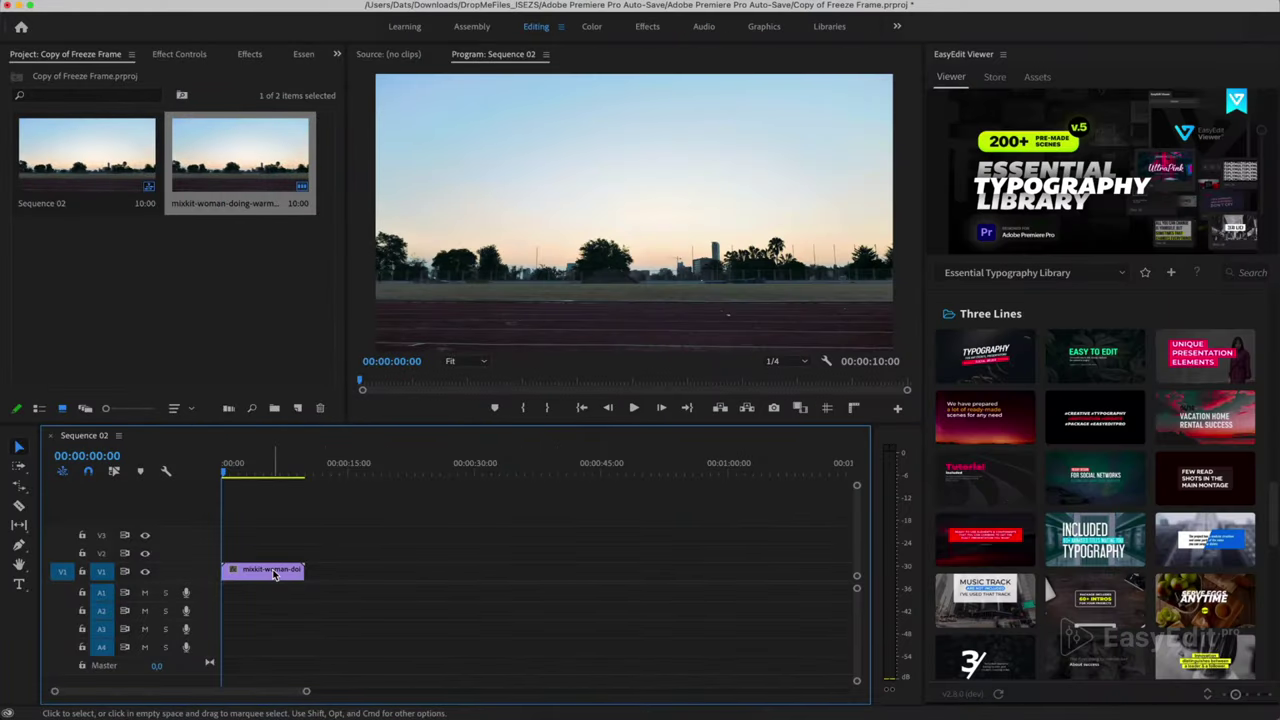
Step: Select the running clip on V1 and preview the sequence from the start
left_click(274, 575)
key("space")
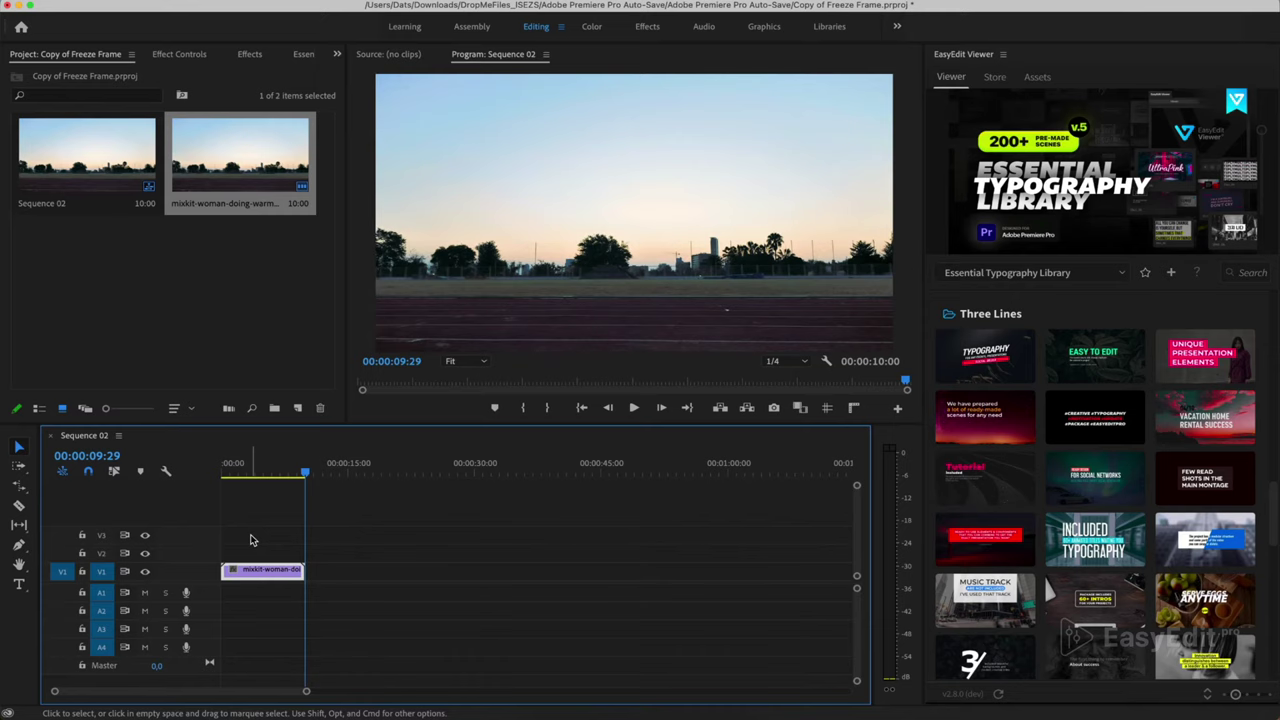
left_click(228, 471)
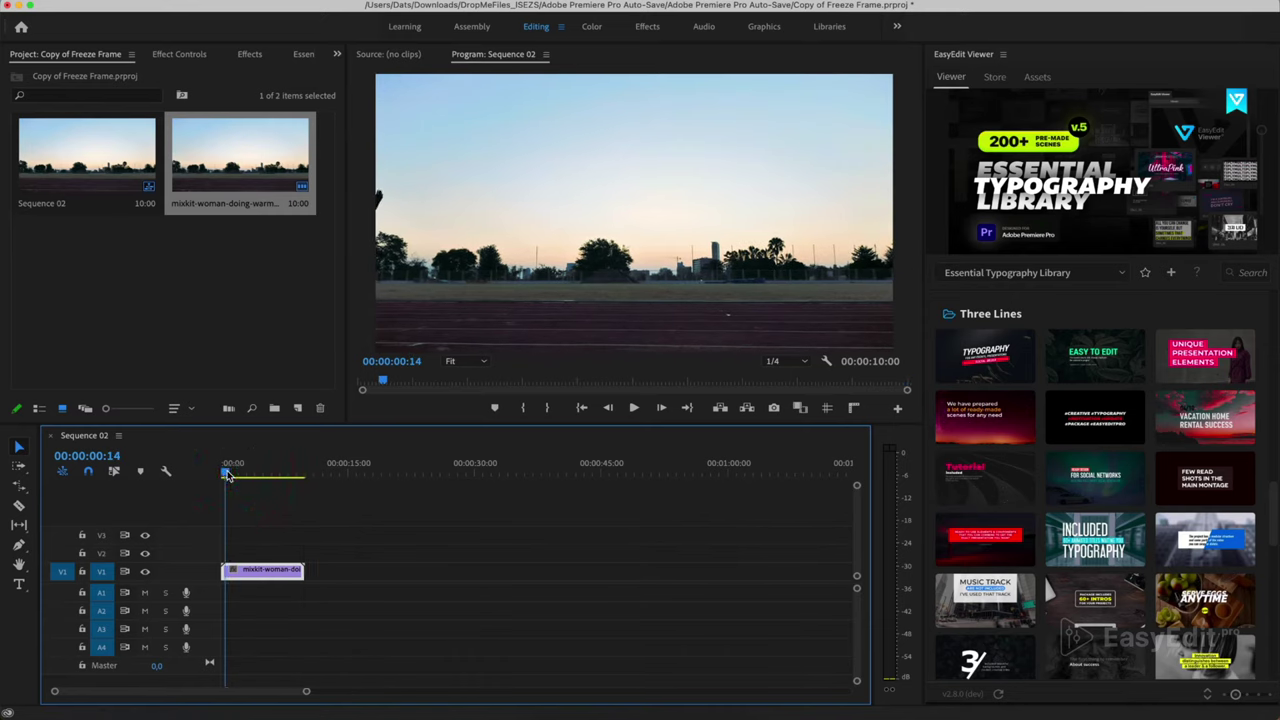
Step: Widen the timeline and step to the mid-jump frame at 00:00:03:07
key("=")
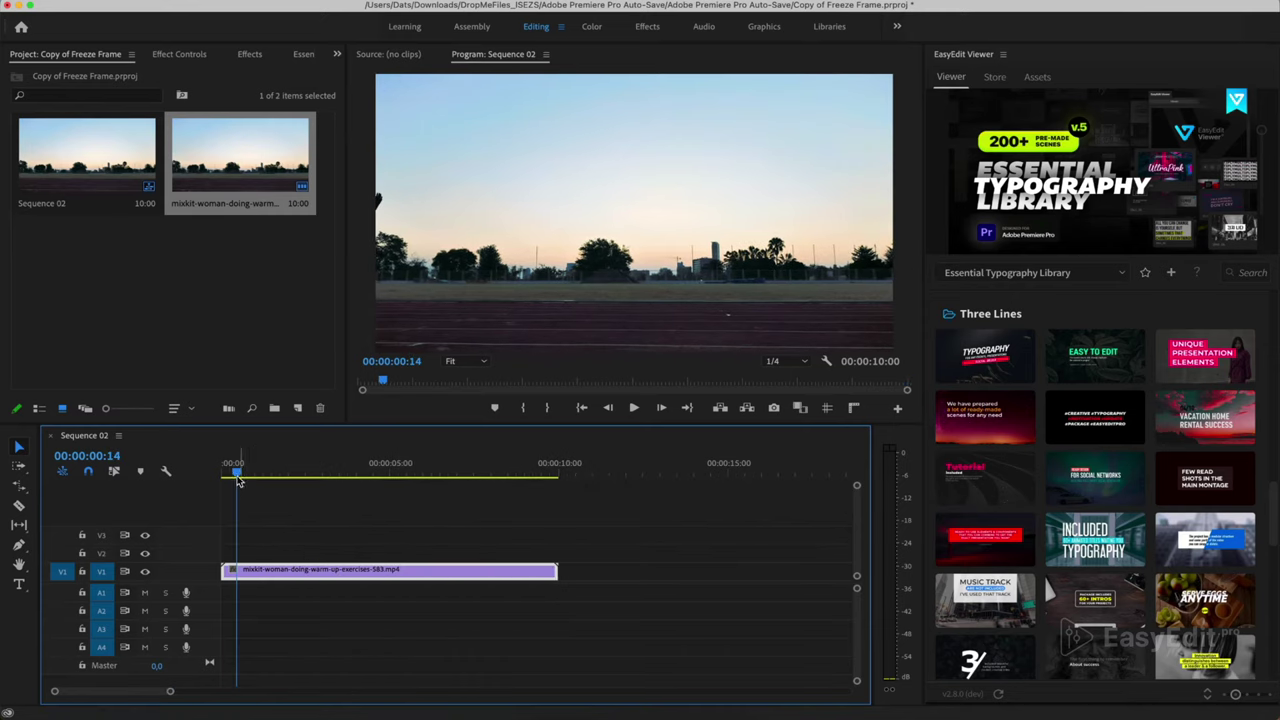
left_click_drag(237, 474, 328, 487)
key("Right")
key("Right")
key("Right")
key("Right")
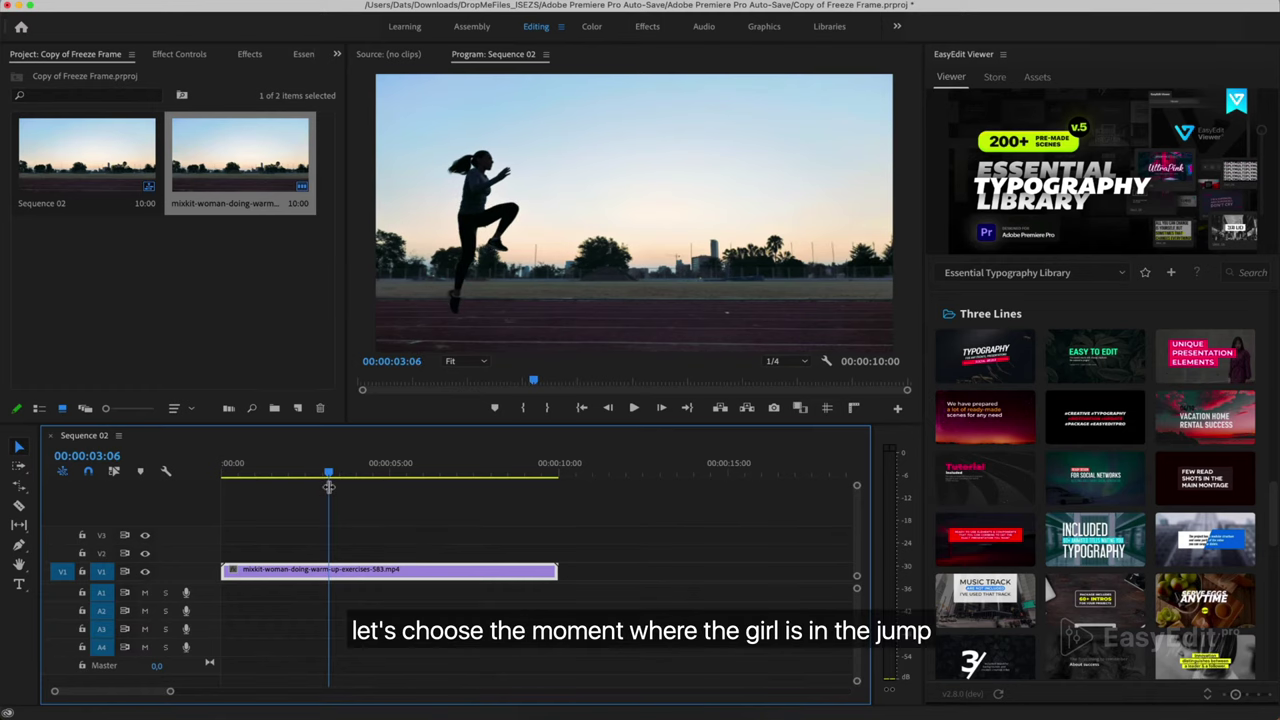
key("Left")
key("Left")
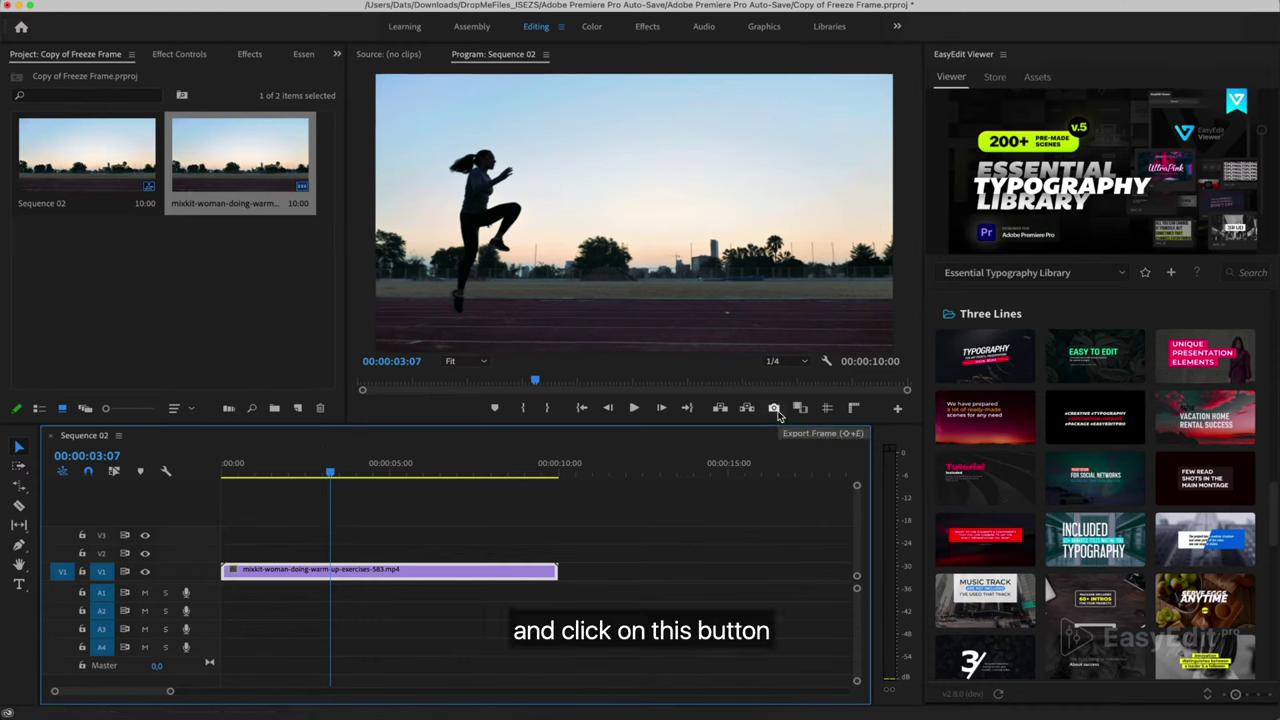
Step: Export the 00:00:03:07 frame as a PNG still with Import into project enabled
left_click(897, 412)
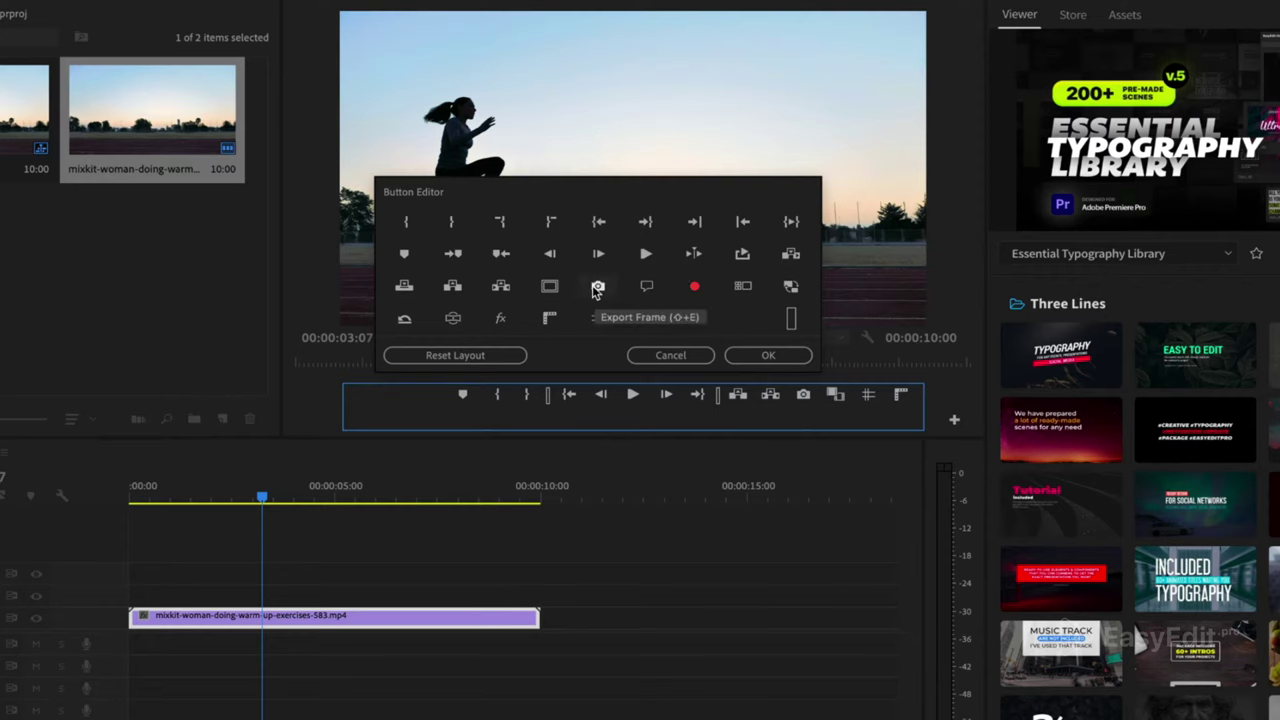
left_click(778, 356)
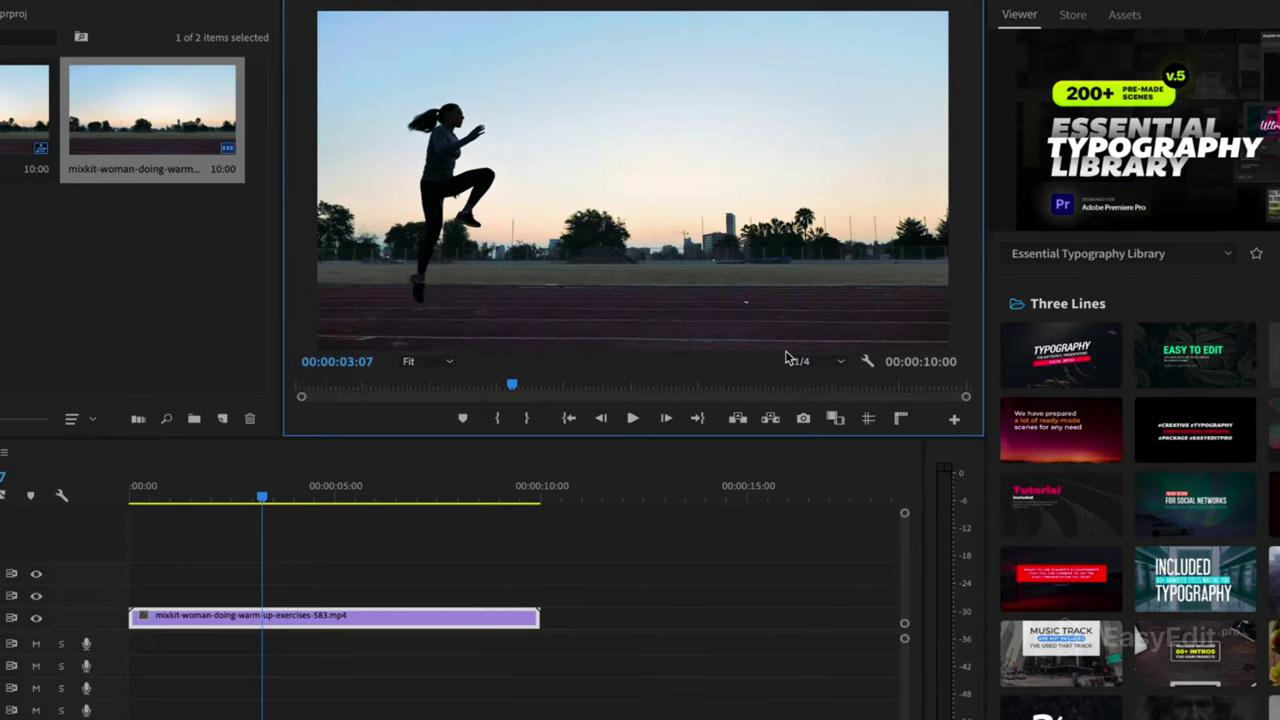
left_click(803, 418)
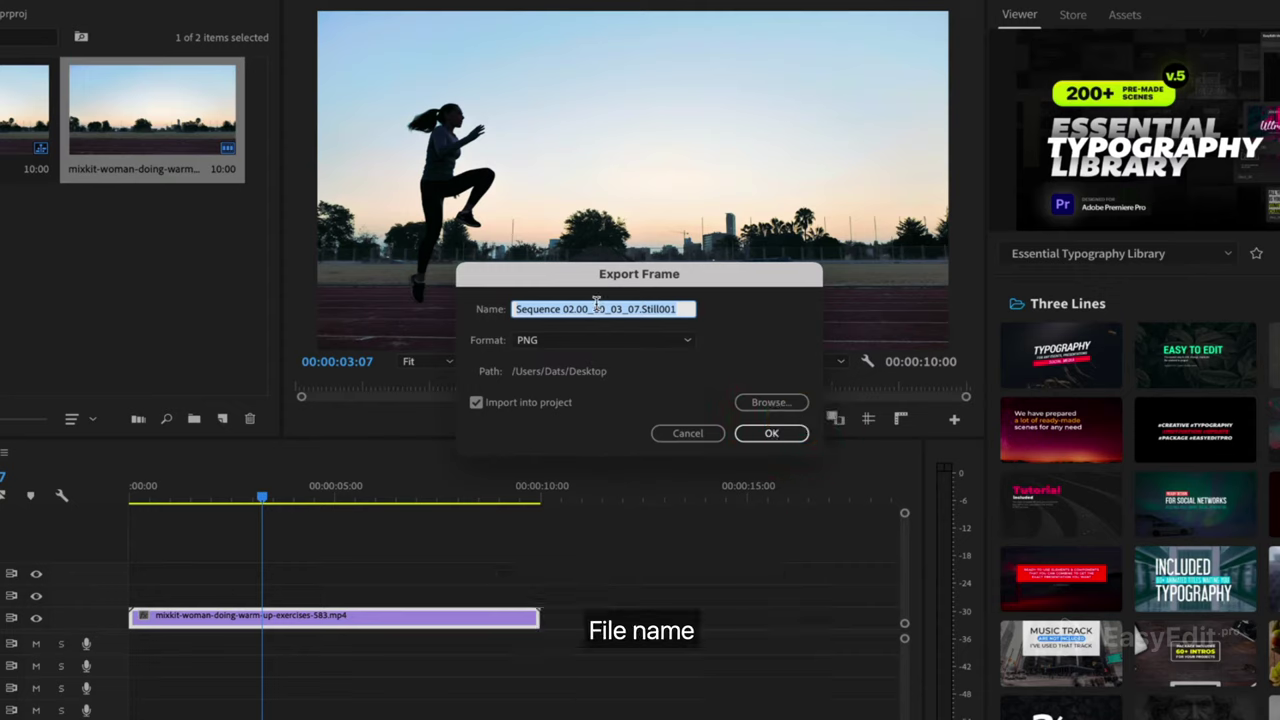
left_click(665, 345)
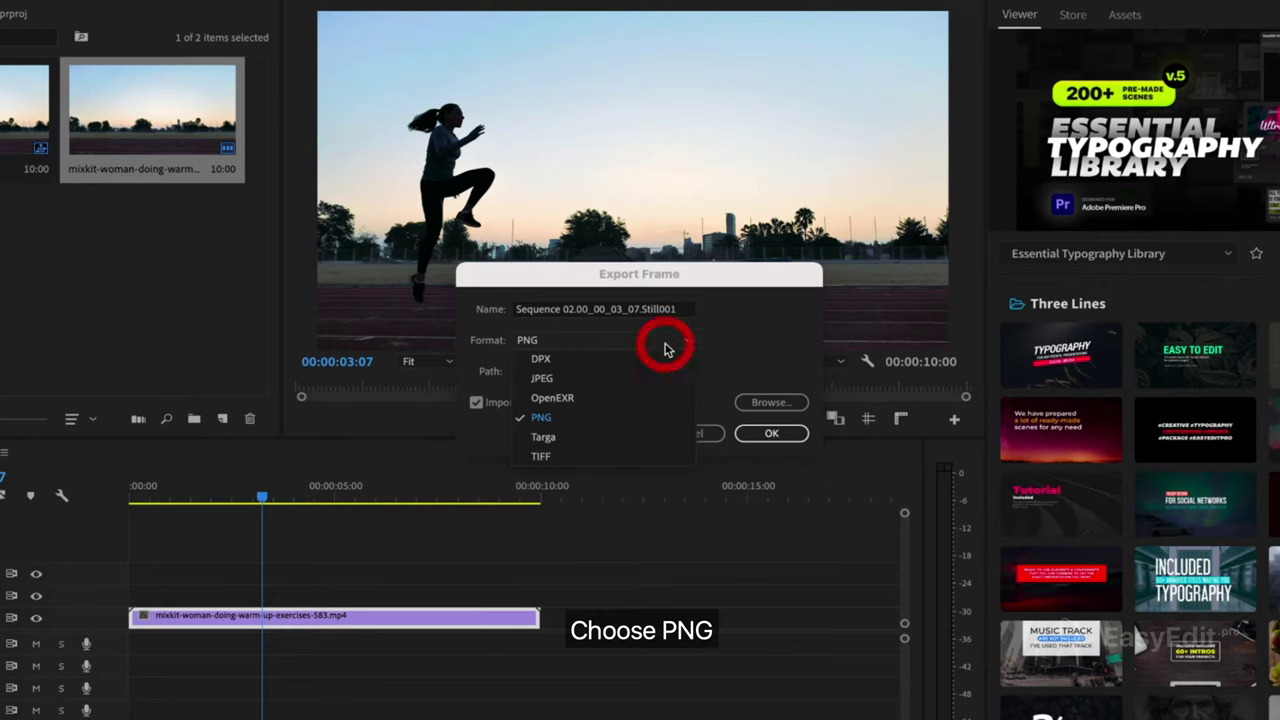
left_click(541, 417)
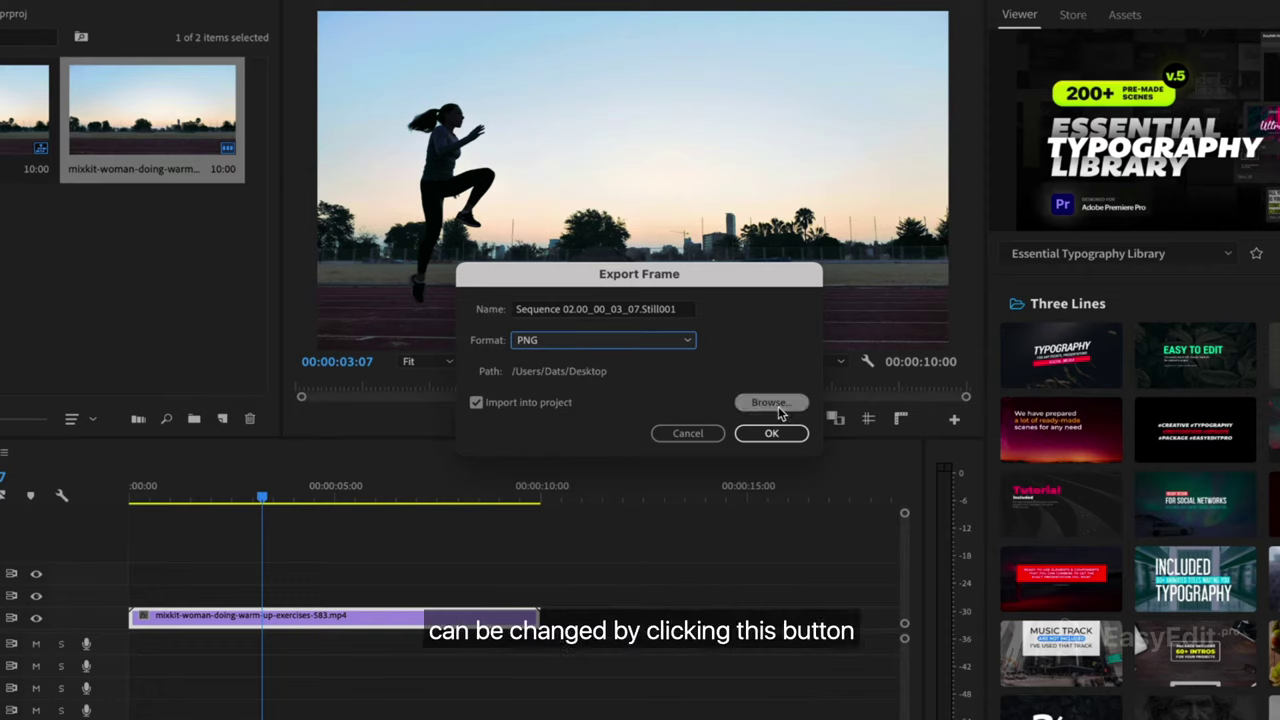
left_click(476, 403)
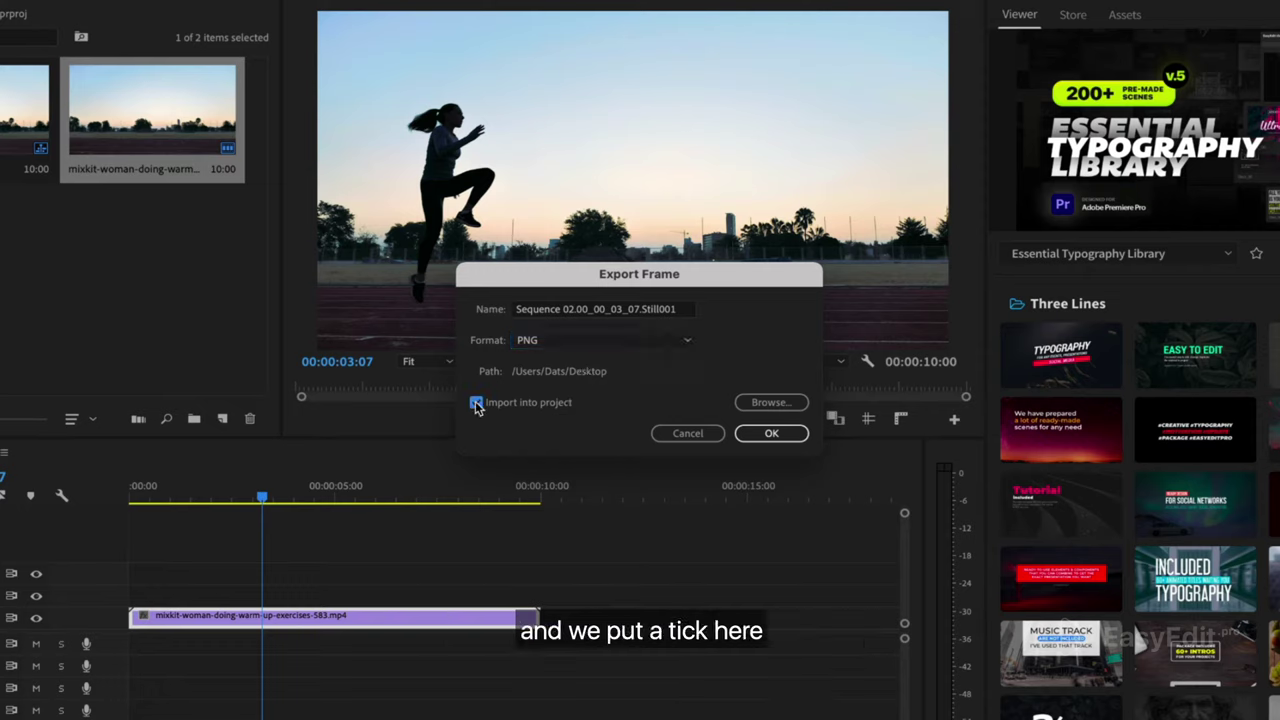
left_click(477, 404)
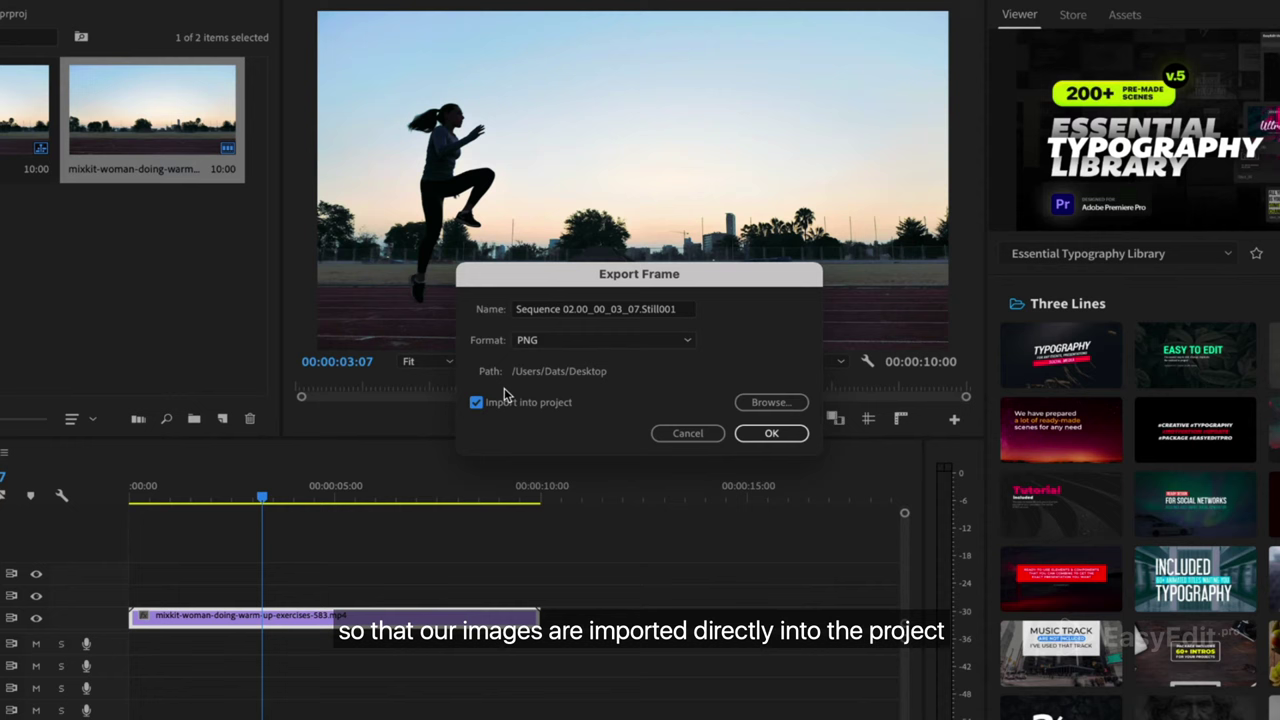
left_click(785, 437)
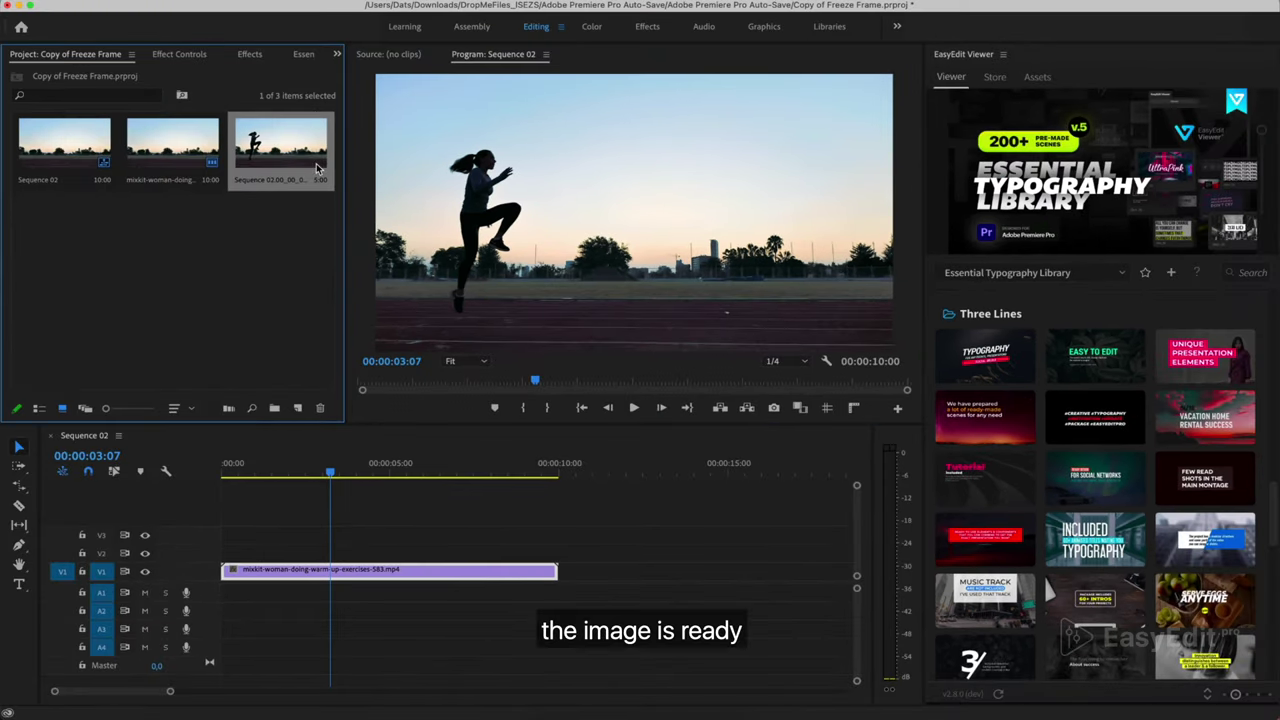
Step: Place the still on V2 from the sequence start and trim it to end at 00:00:03:07
left_click_drag(287, 446, 200, 550)
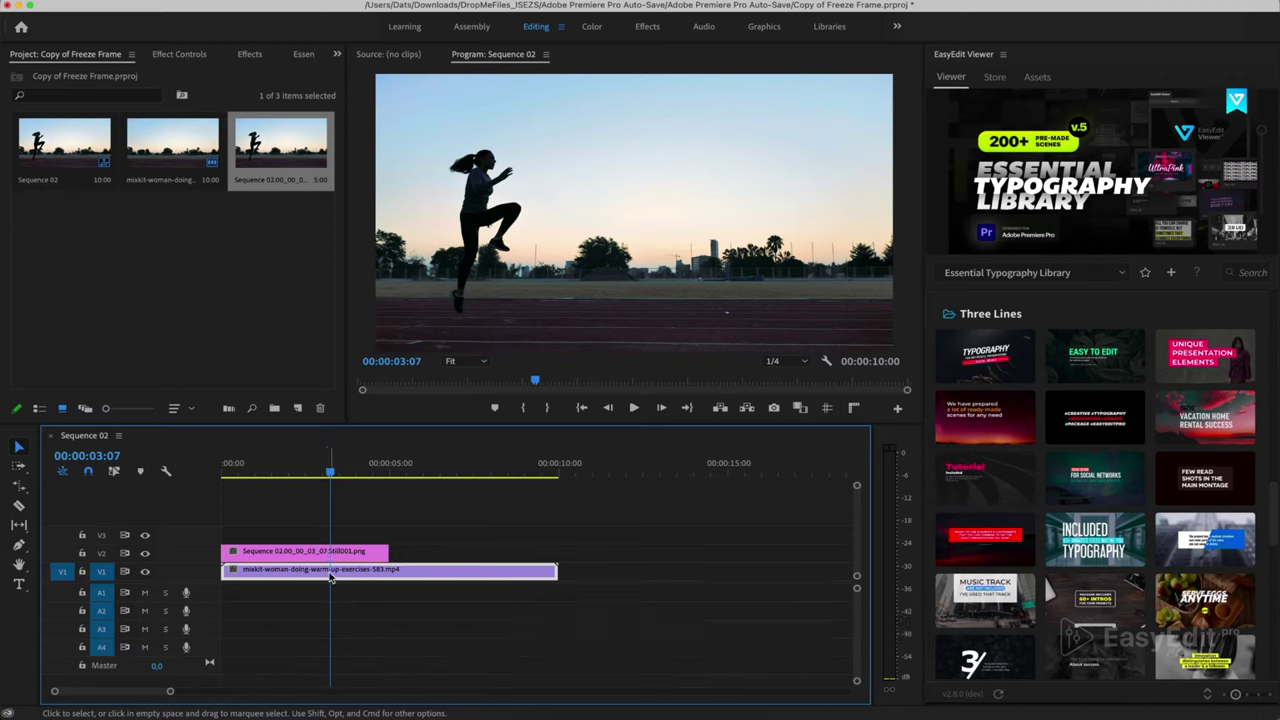
key("c")
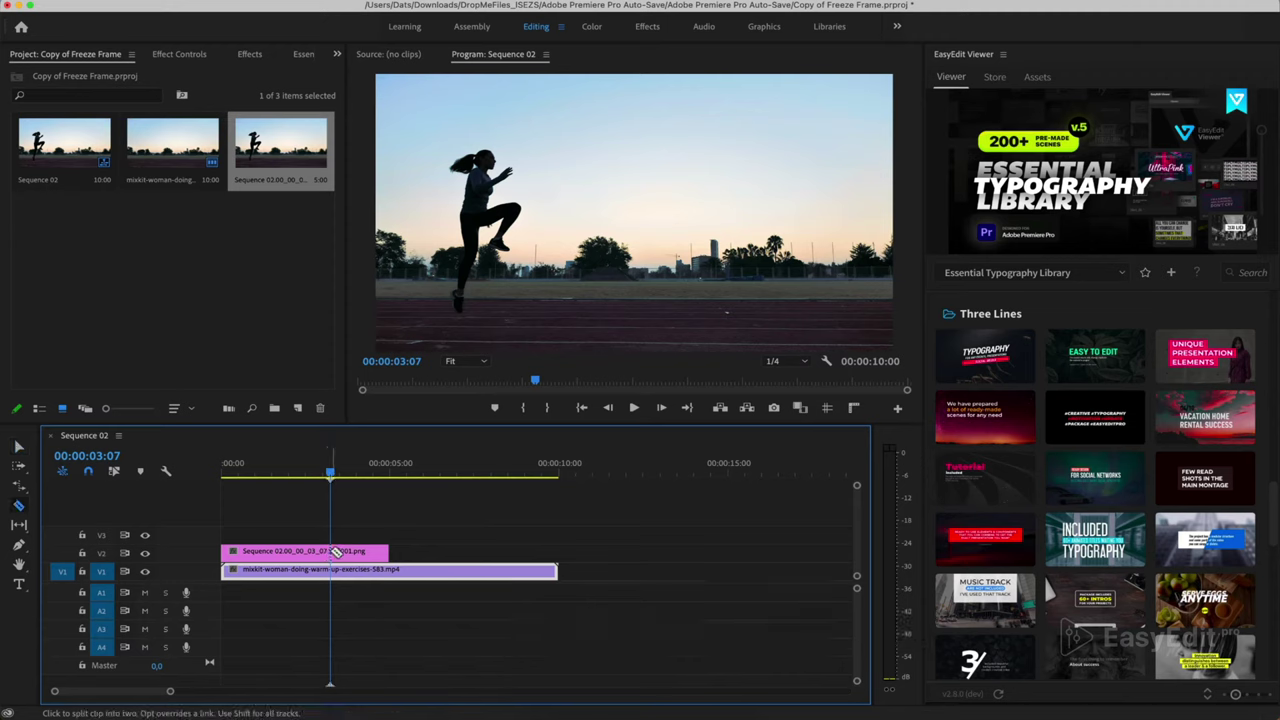
key("v")
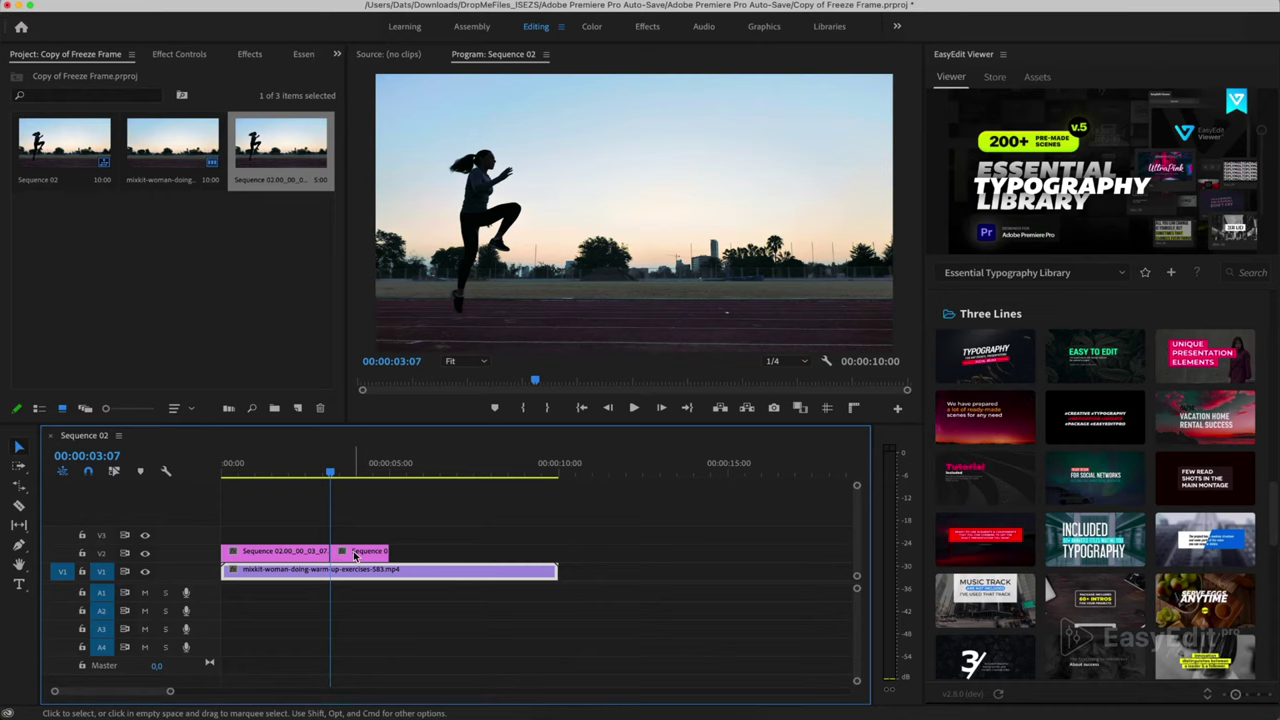
left_click(355, 555)
key("Delete")
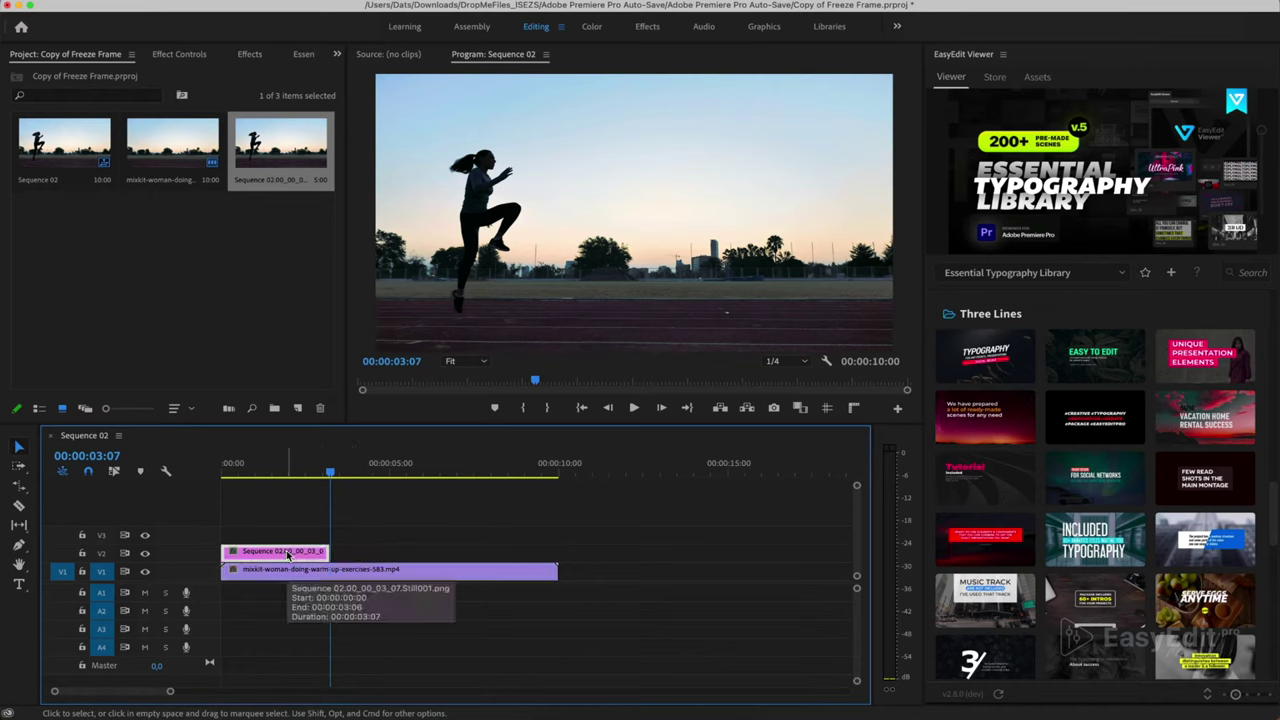
Step: Review the first seconds, then send the V2 still to Adobe Photoshop for editing
left_click(255, 472)
mouse_move(255, 472)
left_mouse_down()
mouse_move(243, 471)
mouse_move(349, 482)
mouse_move(270, 476)
left_mouse_up()
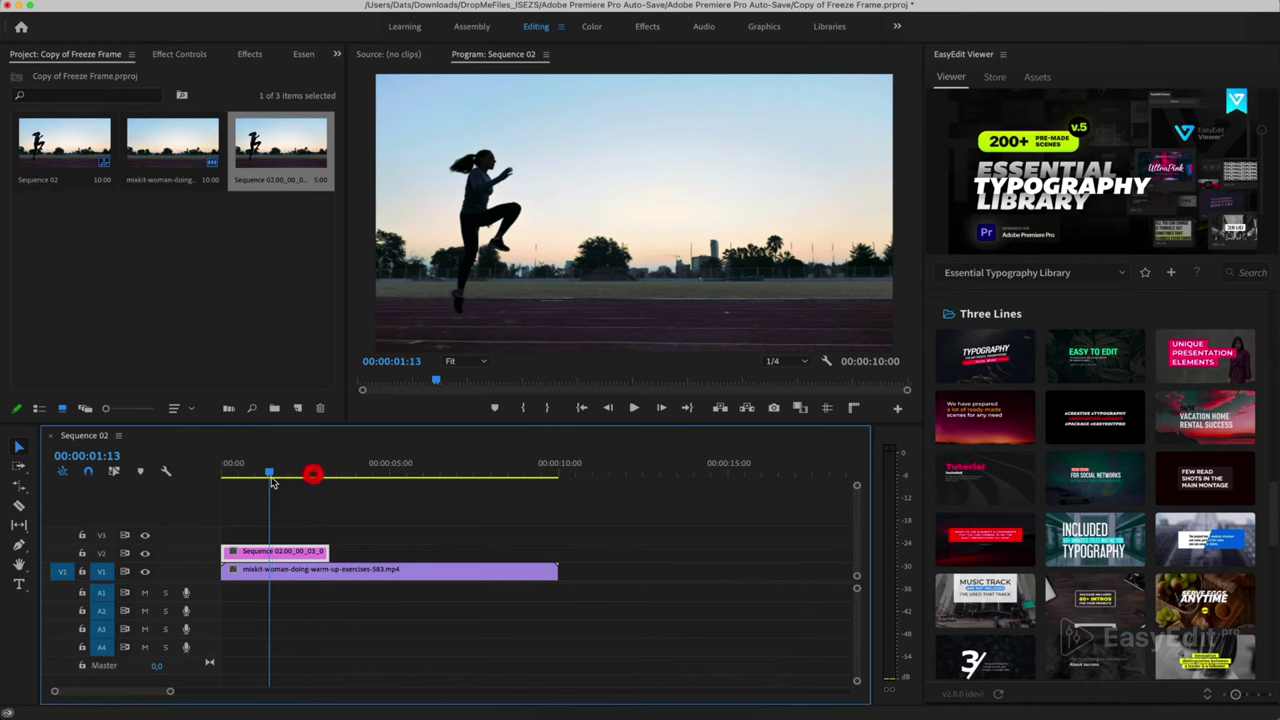
right_click(296, 555)
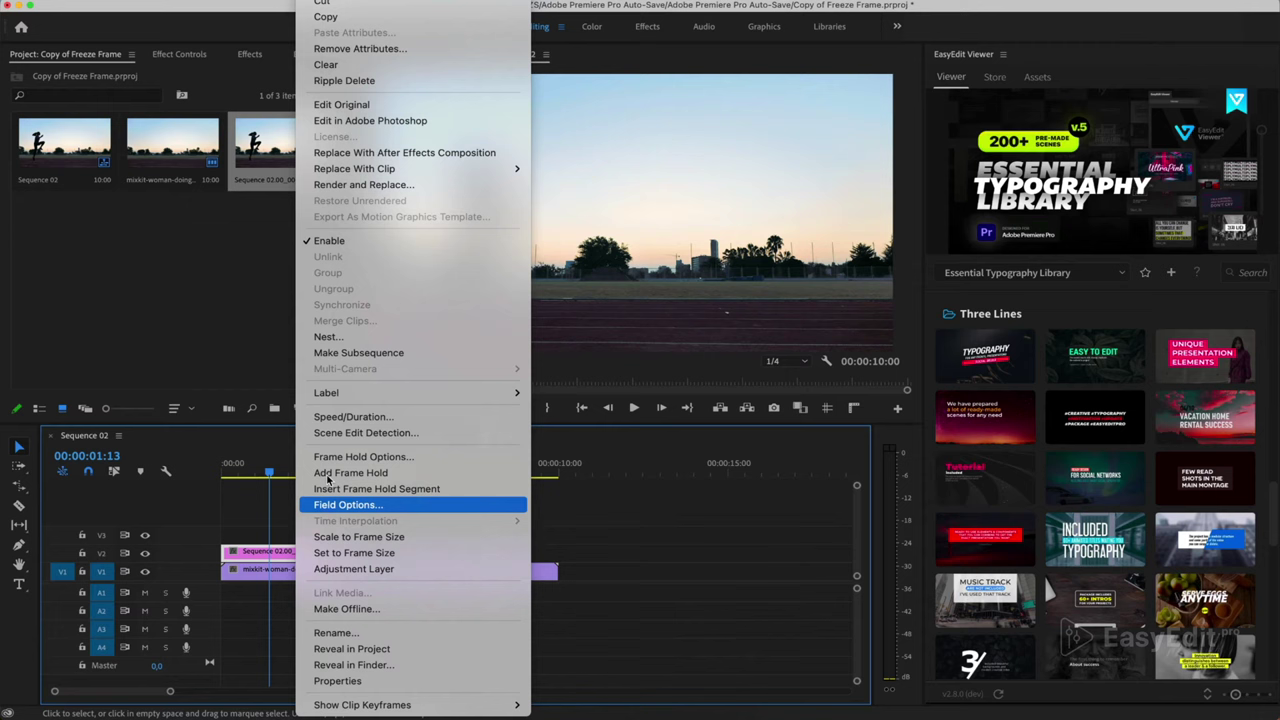
left_click(421, 122)
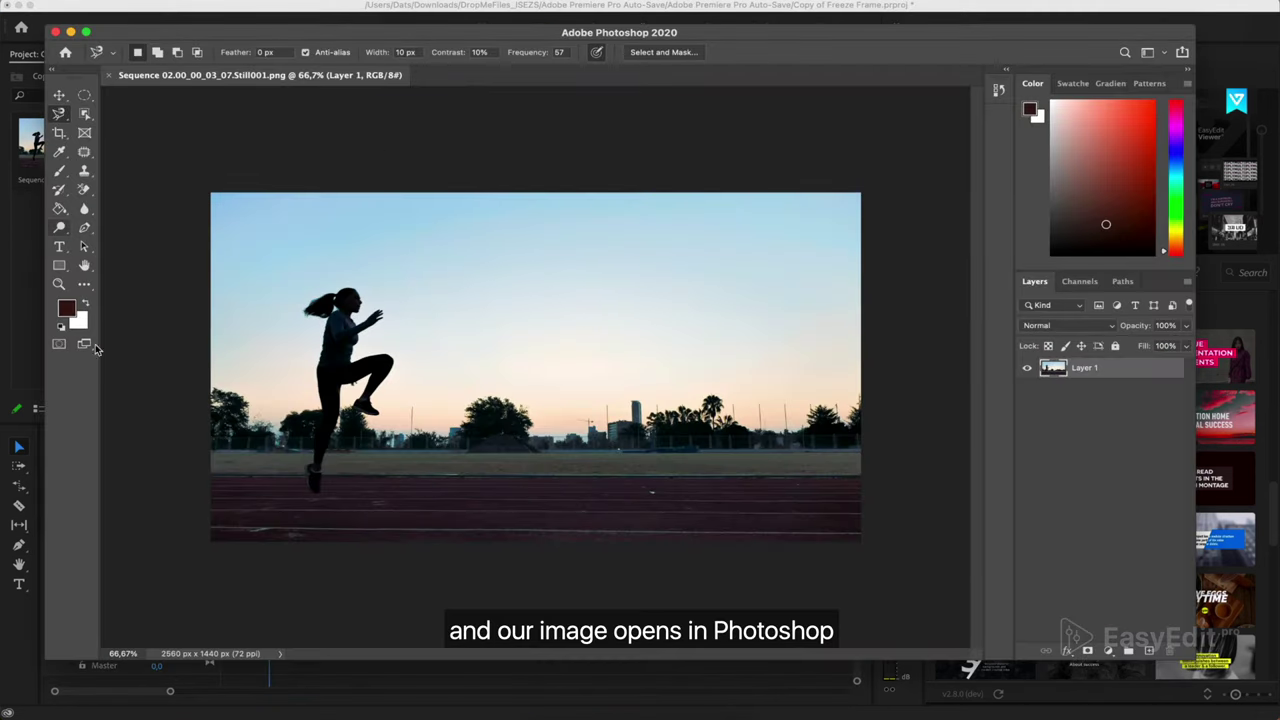
Step: Remove the jumping still's background using the Properties panel's Quick Actions
left_click(455, 2)
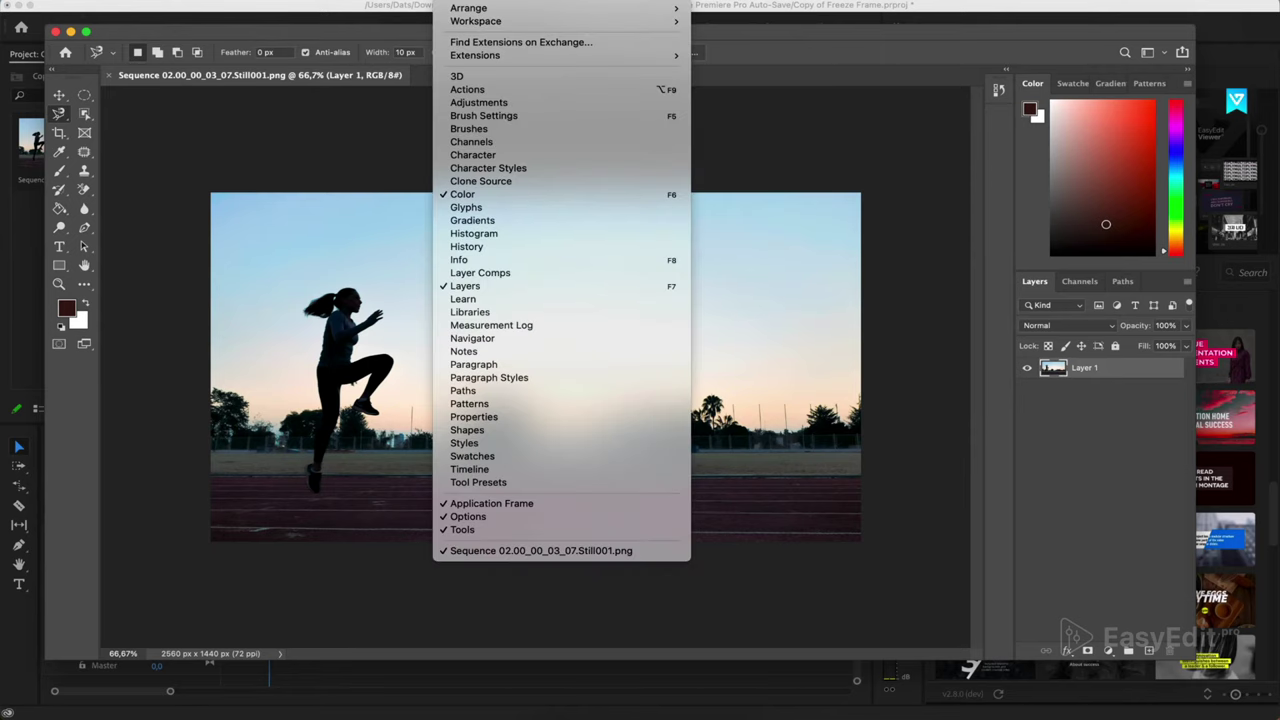
left_click(490, 417)
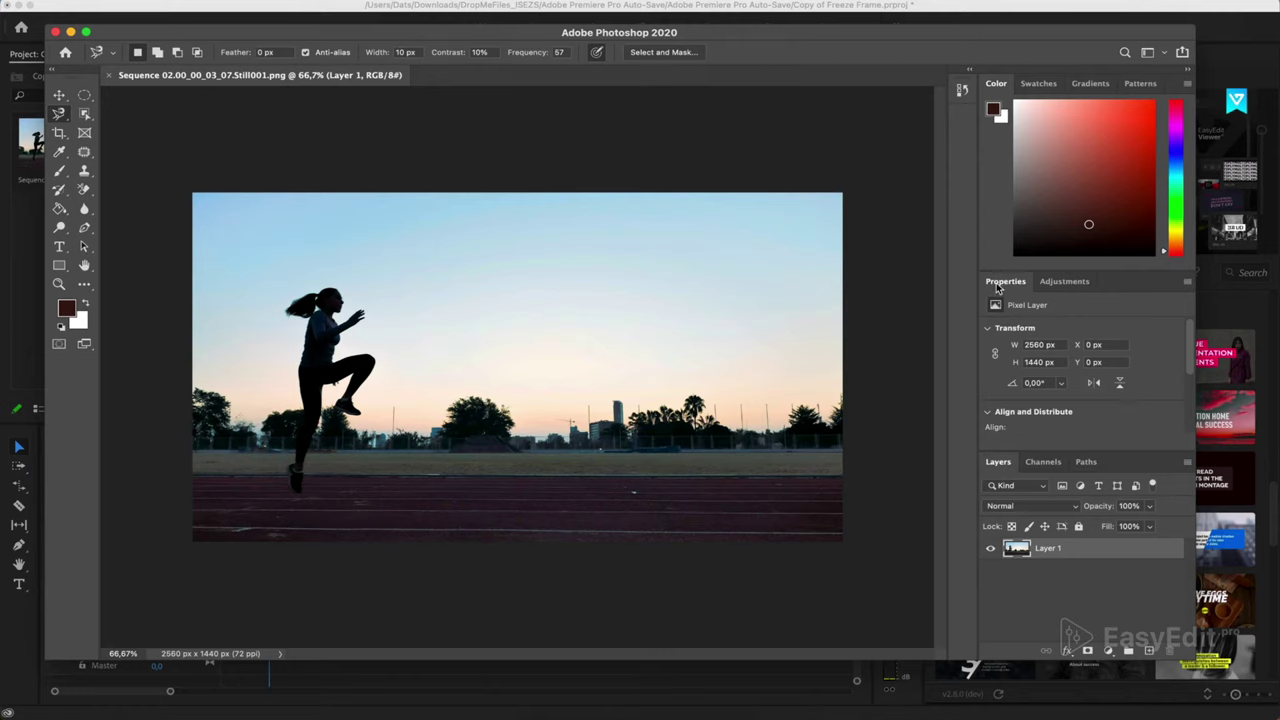
scroll(1193, 344, "down", 3)
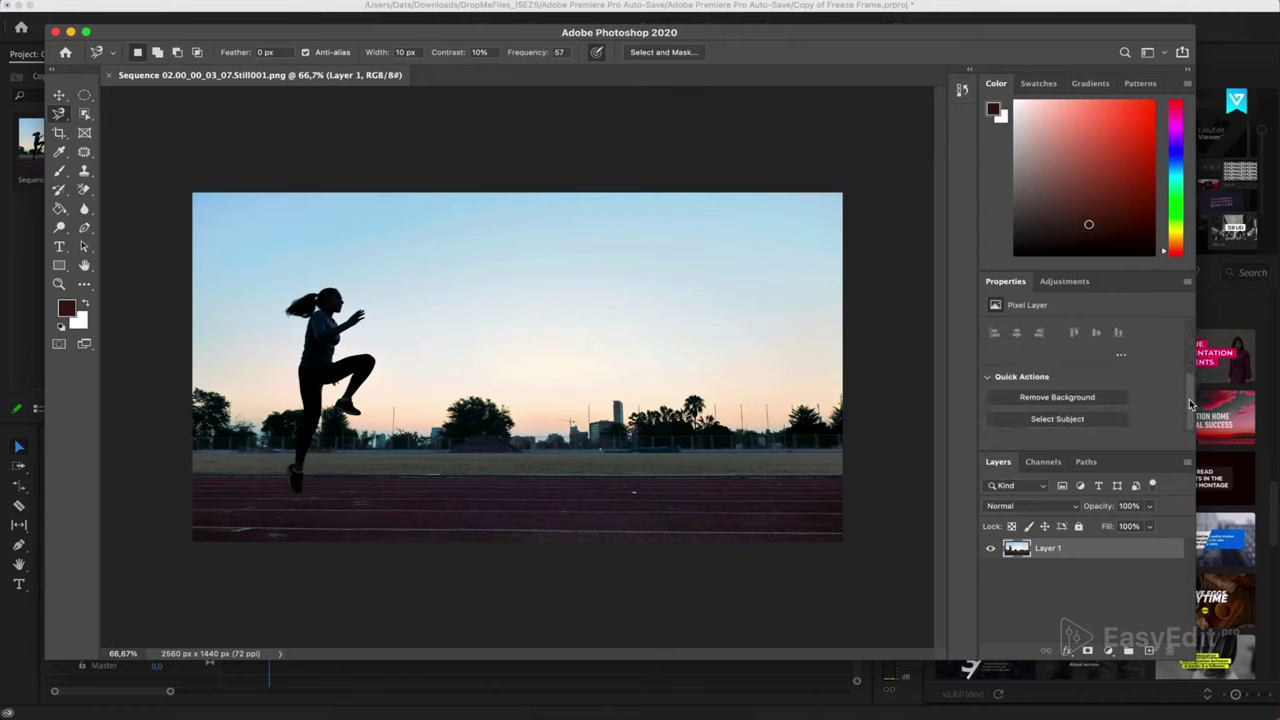
left_click(1032, 402)
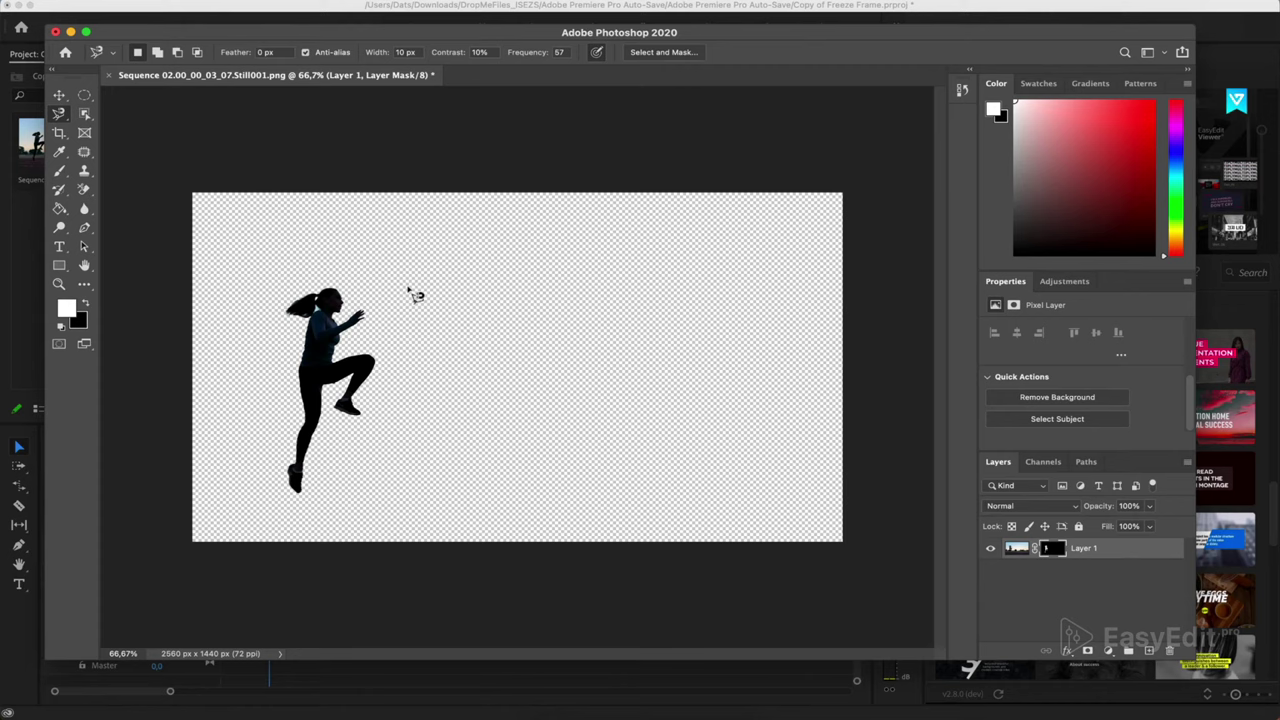
Step: Save the cut-out still with Cmd+S and switch back to Premiere Pro
key("super+s")
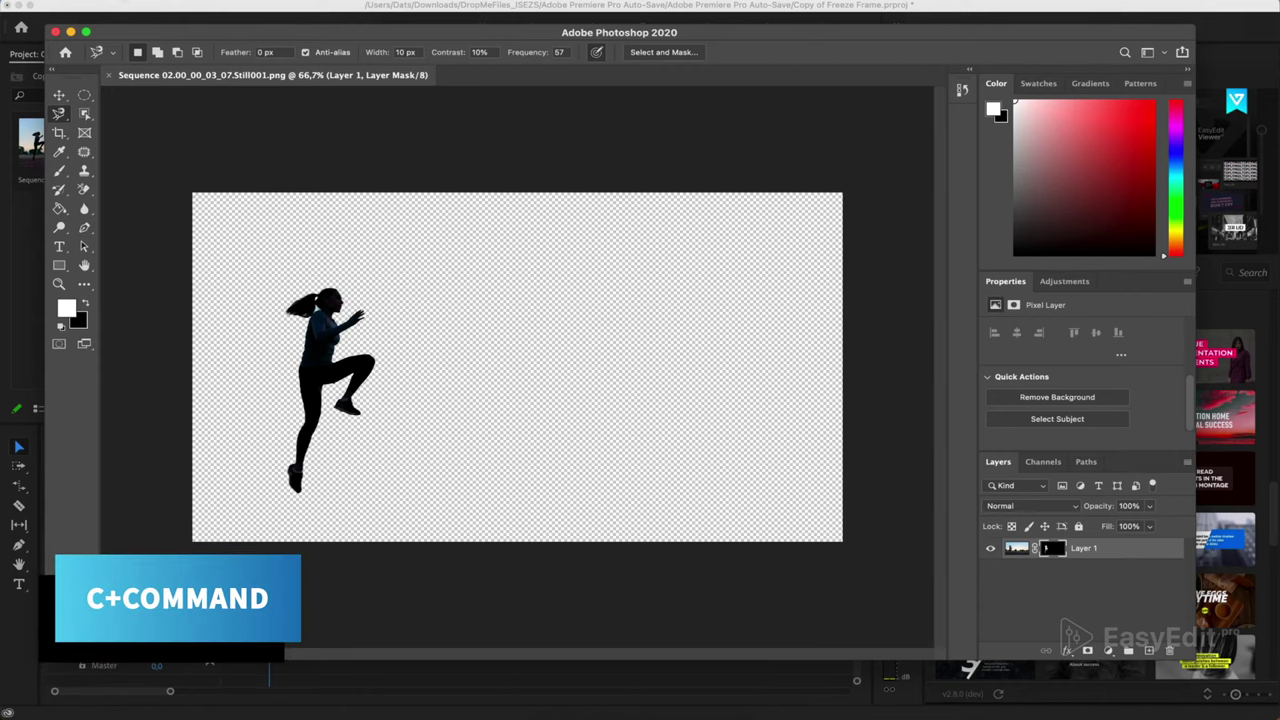
left_click(125, 1)
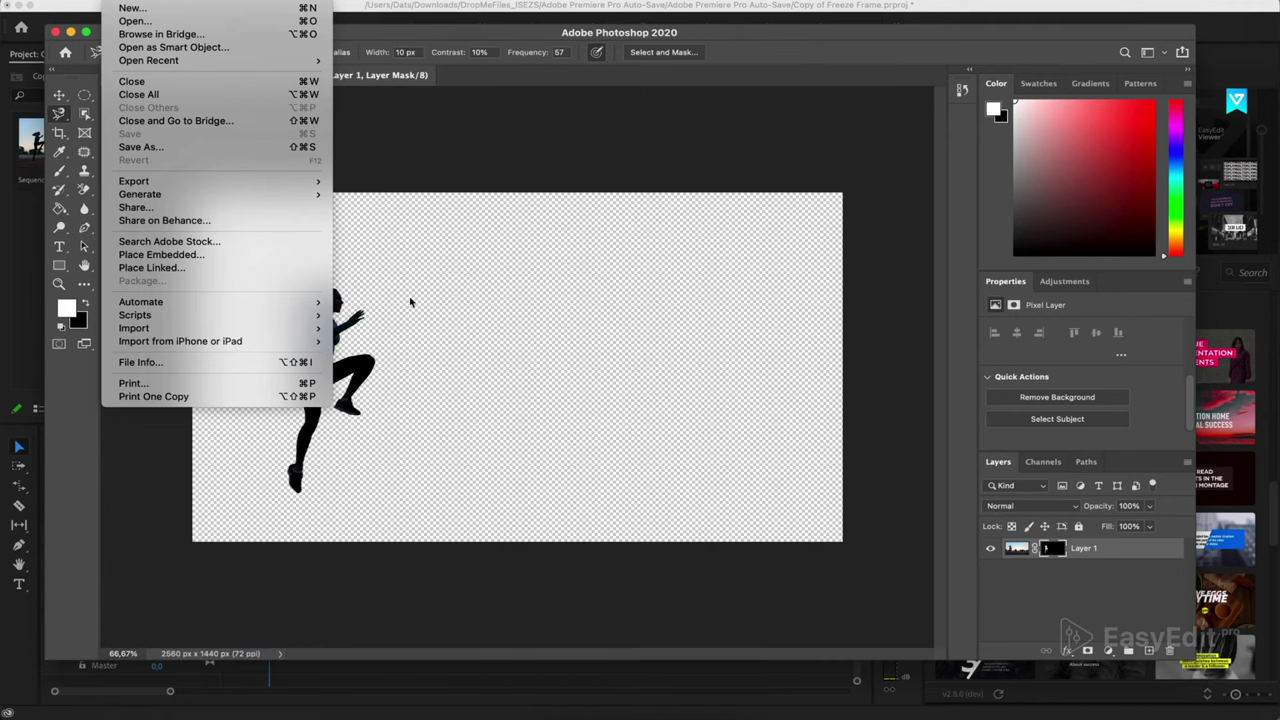
left_click(408, 370)
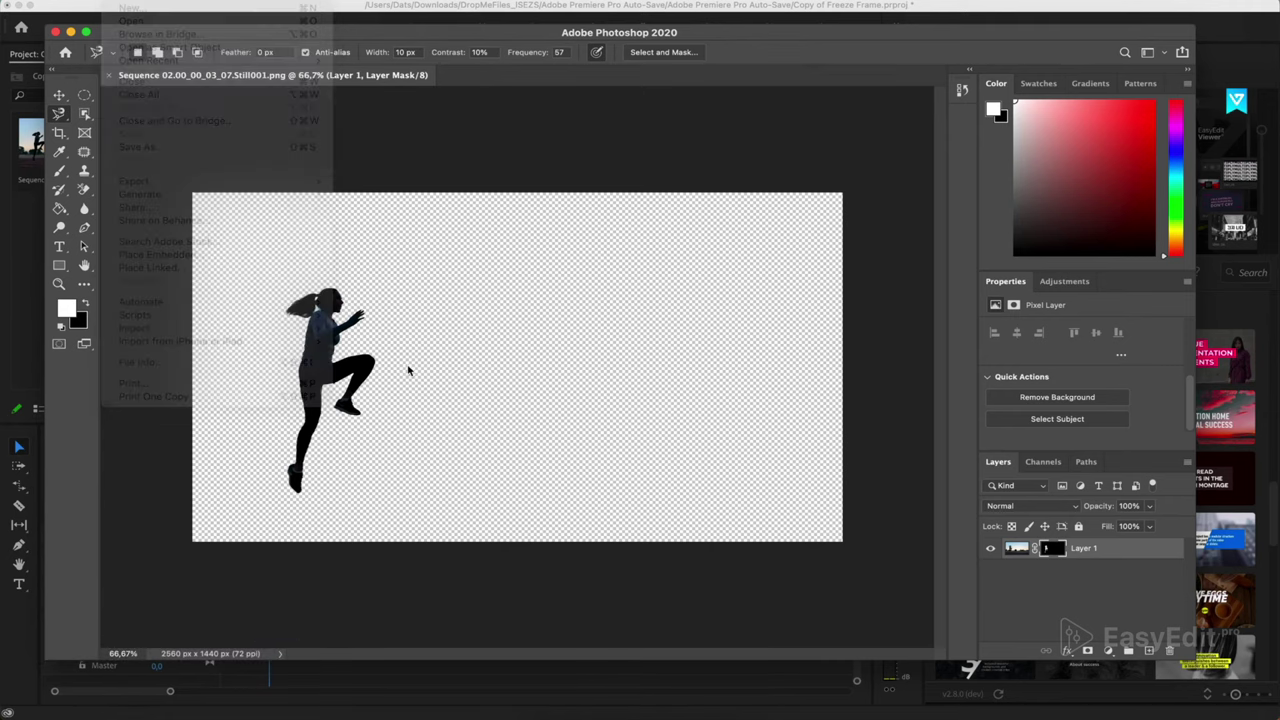
left_click(25, 333)
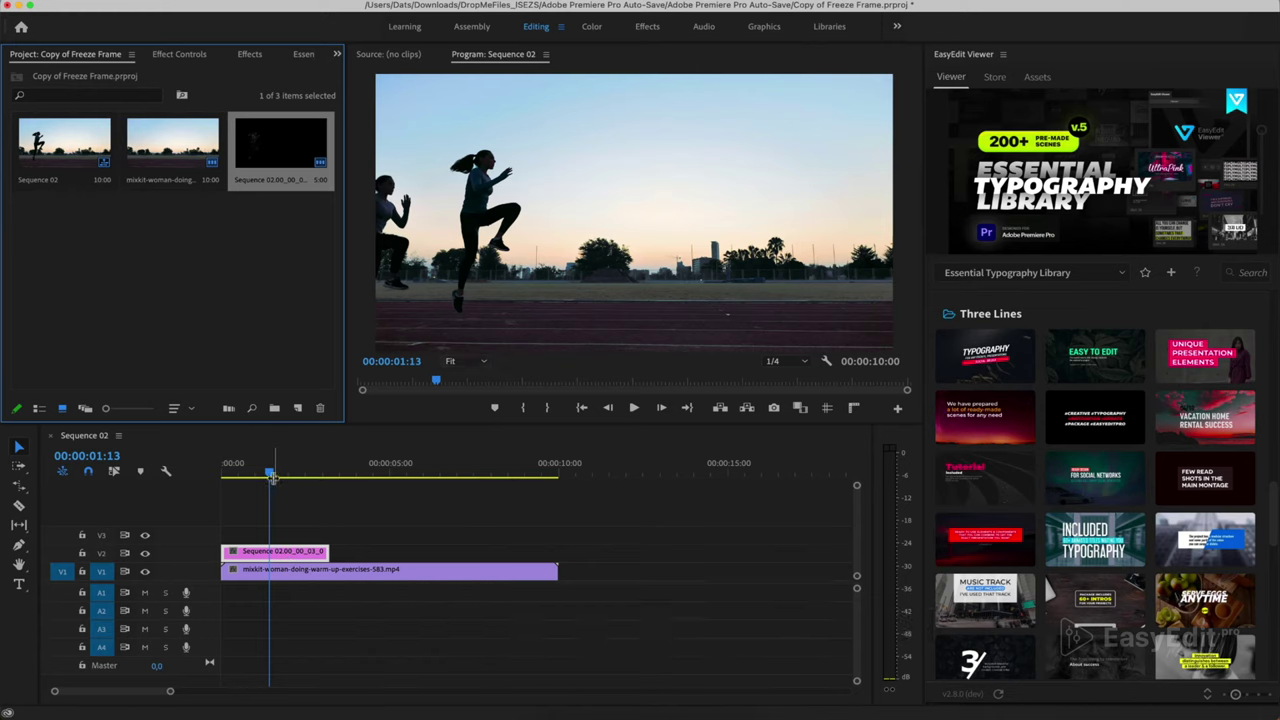
Step: Scrub back to 00:00:00:00 to view the cut-out jumper over the running clip
left_click_drag(269, 476, 215, 487)
Step: Play the sequence, stop, and scrub to the running pose at 00:00:06:24
left_click(178, 488)
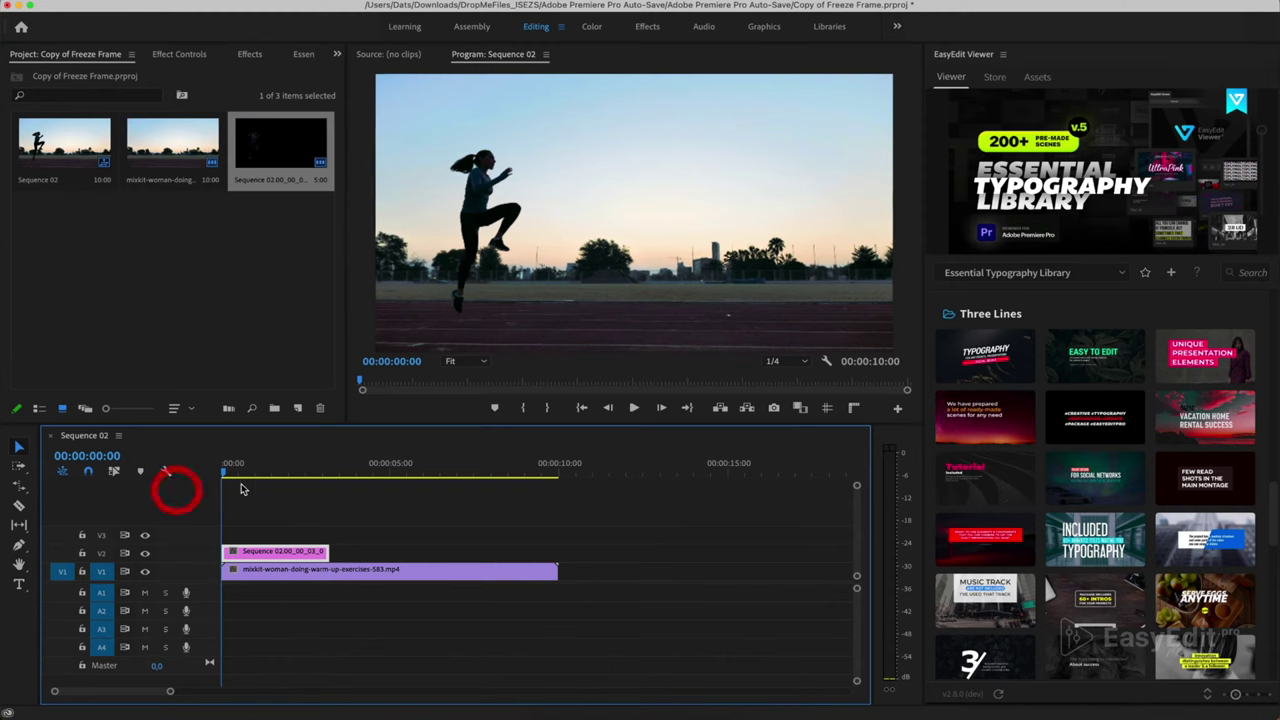
key("space")
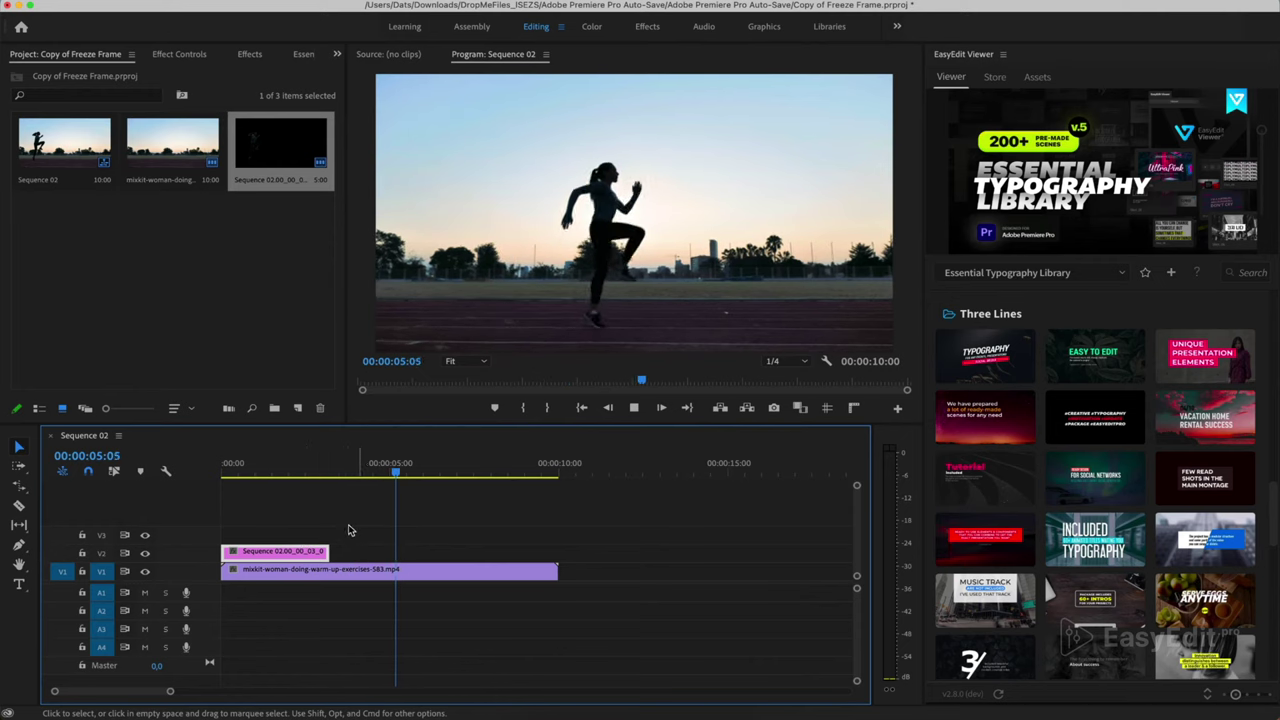
key("space")
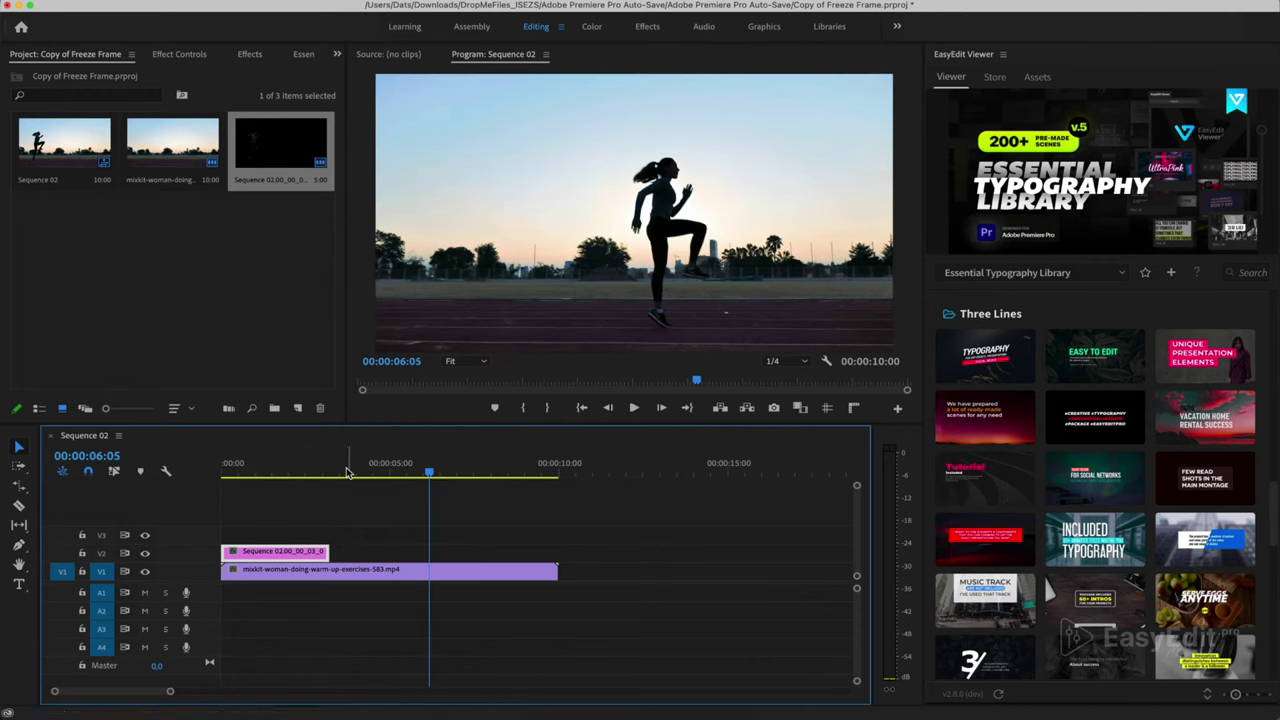
left_click_drag(346, 471, 451, 484)
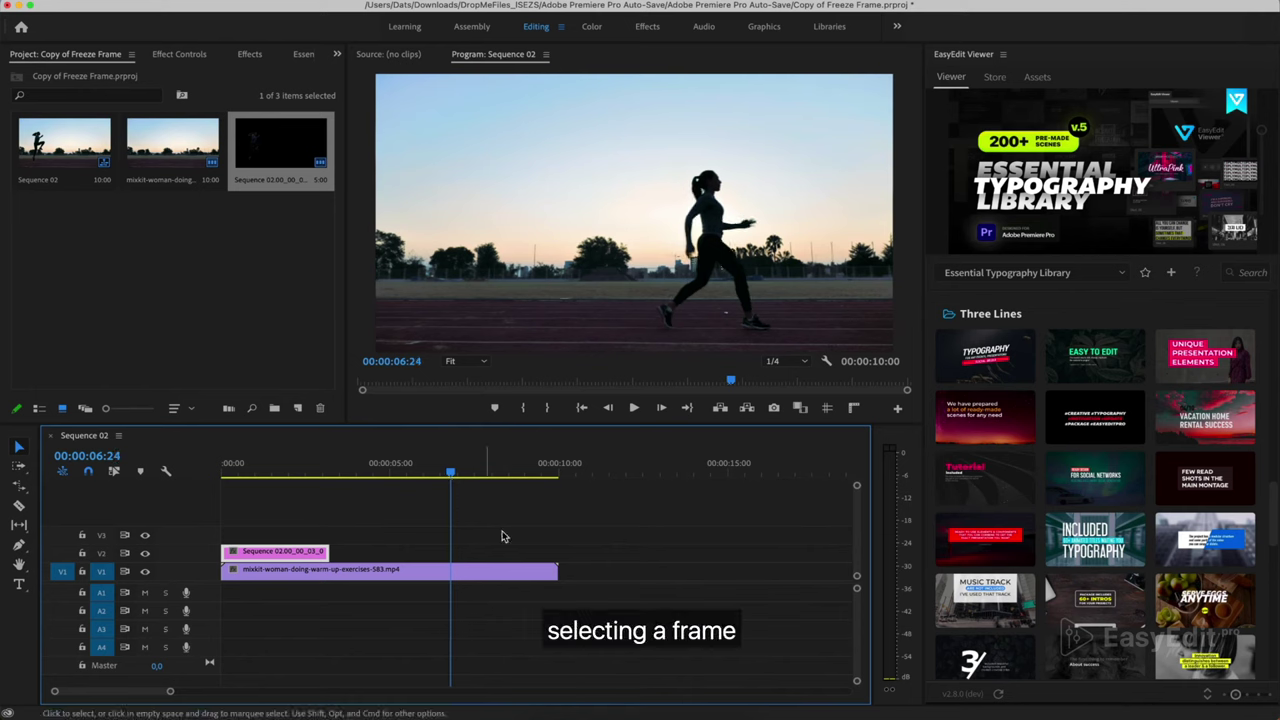
Step: Export the 00:00:06:24 running frame as a PNG still imported into the project
left_click(773, 409)
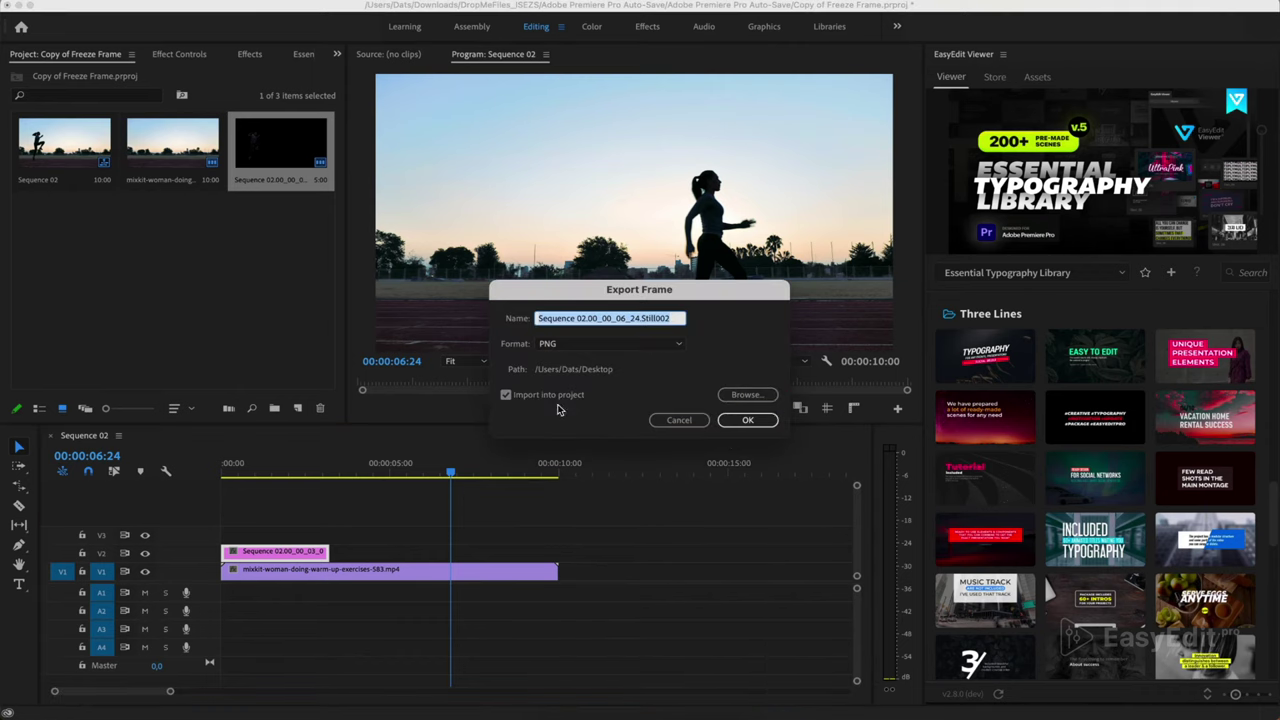
left_click(745, 421)
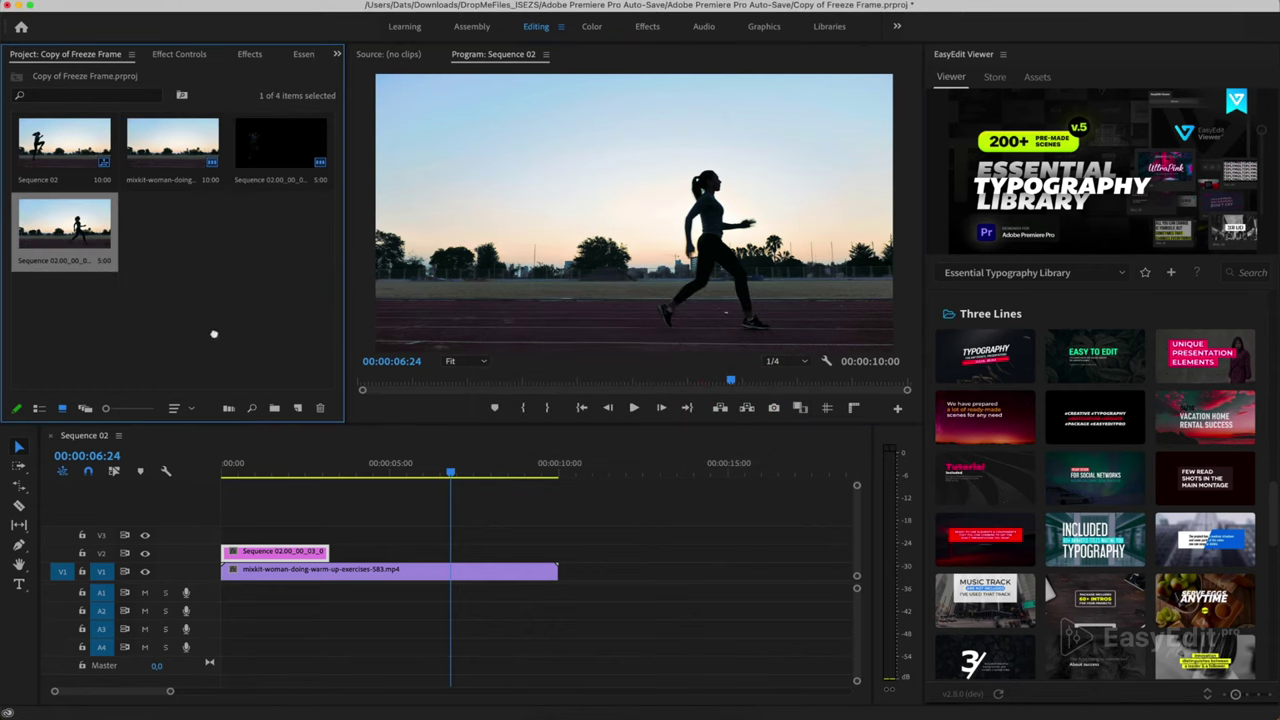
Step: Put the running still on V3 from the sequence start, extended to end at 00:00:06:24
left_click_drag(213, 334, 229, 534)
left_click(264, 536)
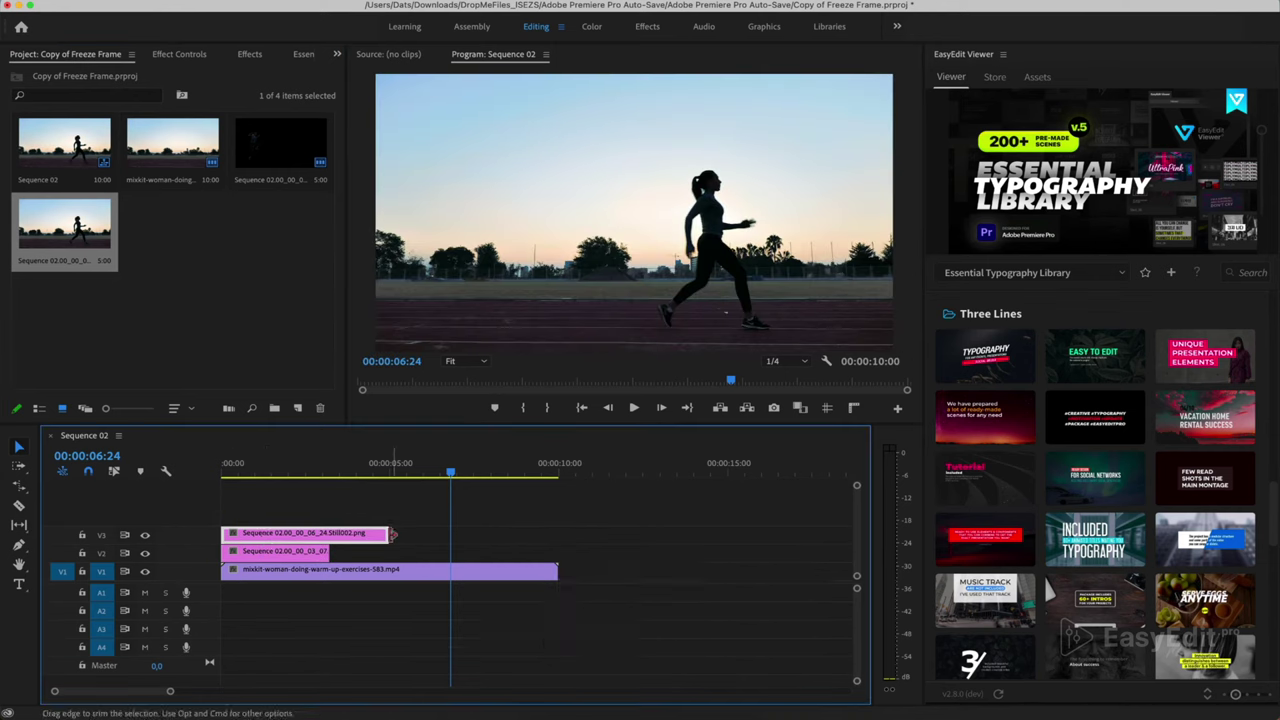
left_click_drag(384, 535, 449, 535)
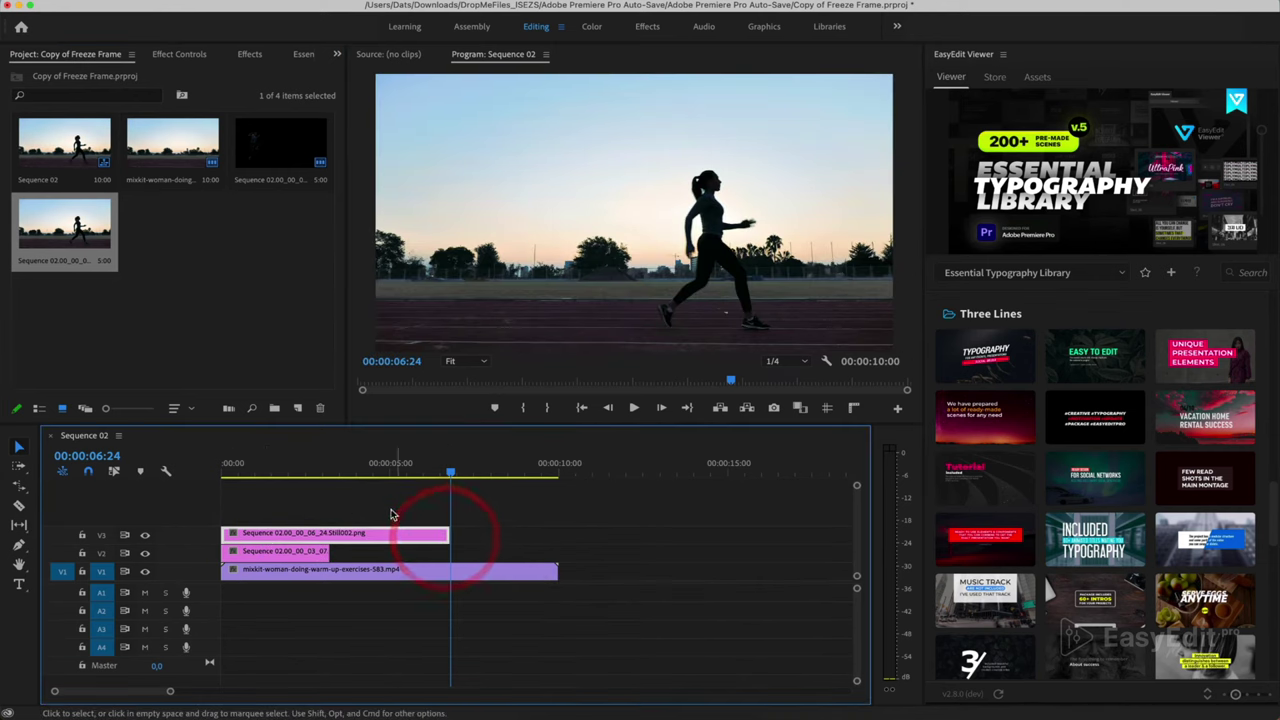
right_click(418, 537)
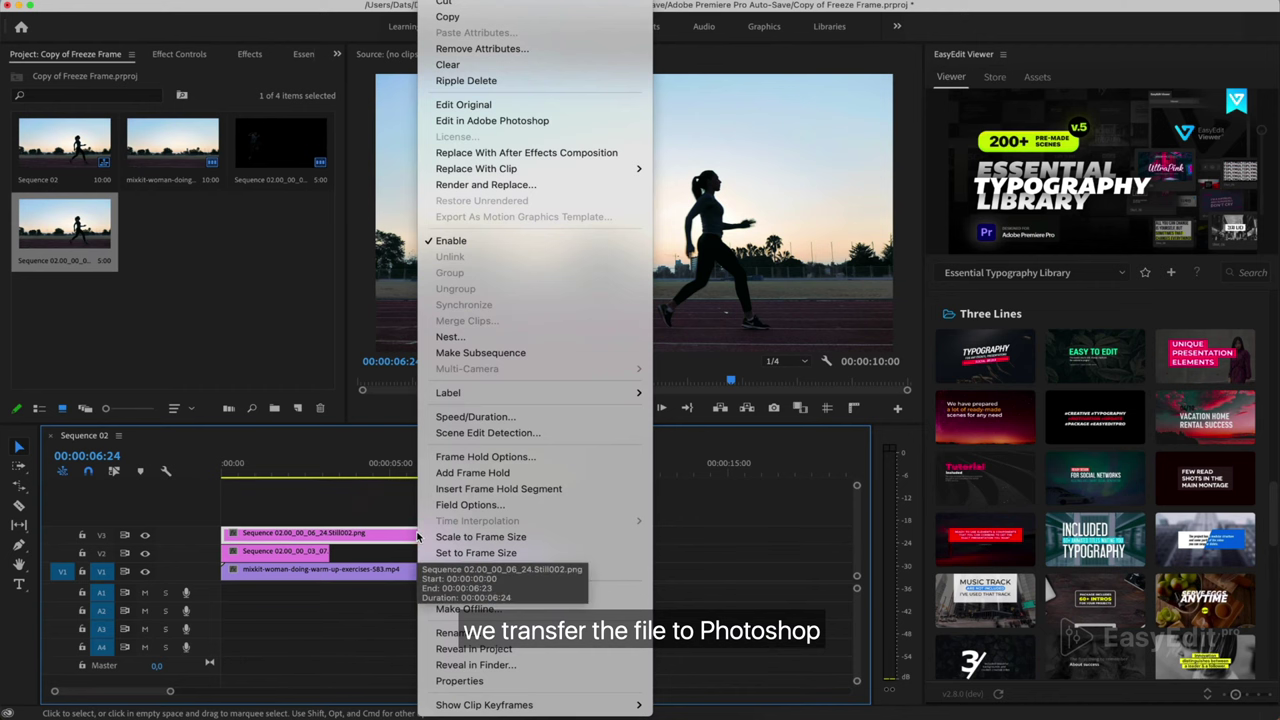
Step: Open the running still in Photoshop without colour management and remove its background
left_click(511, 120)
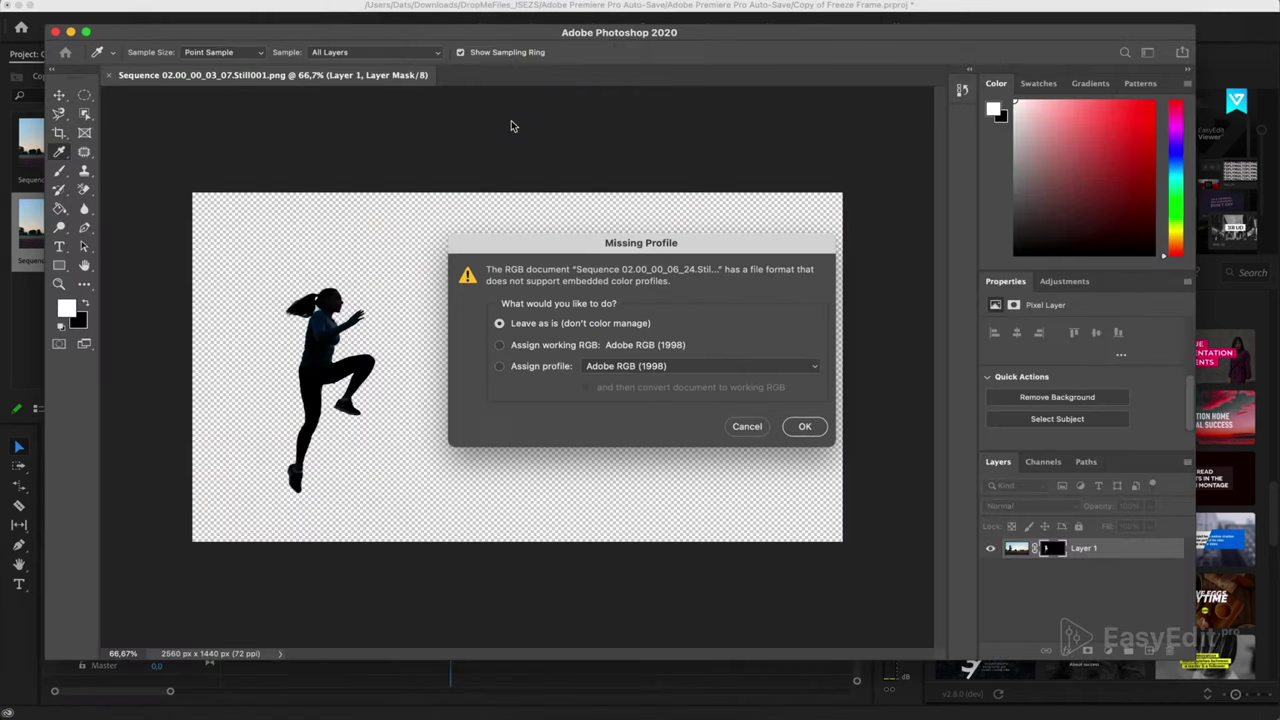
left_click(803, 427)
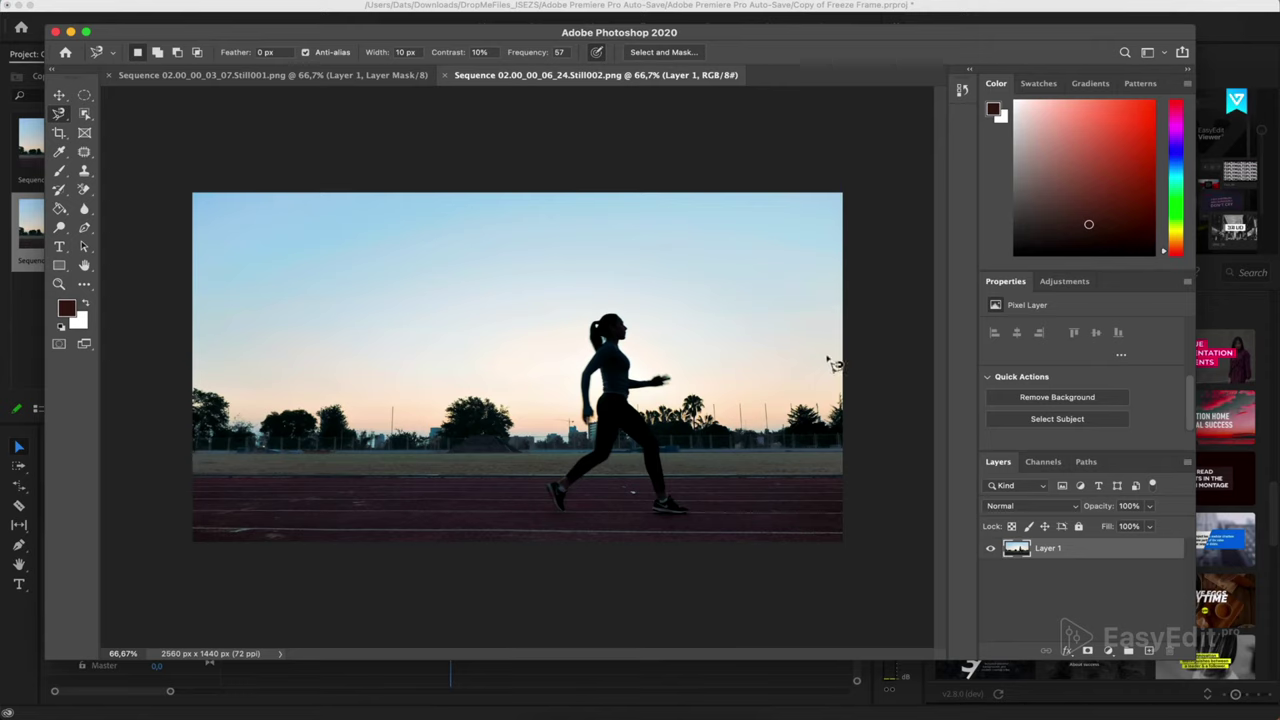
left_click(1066, 399)
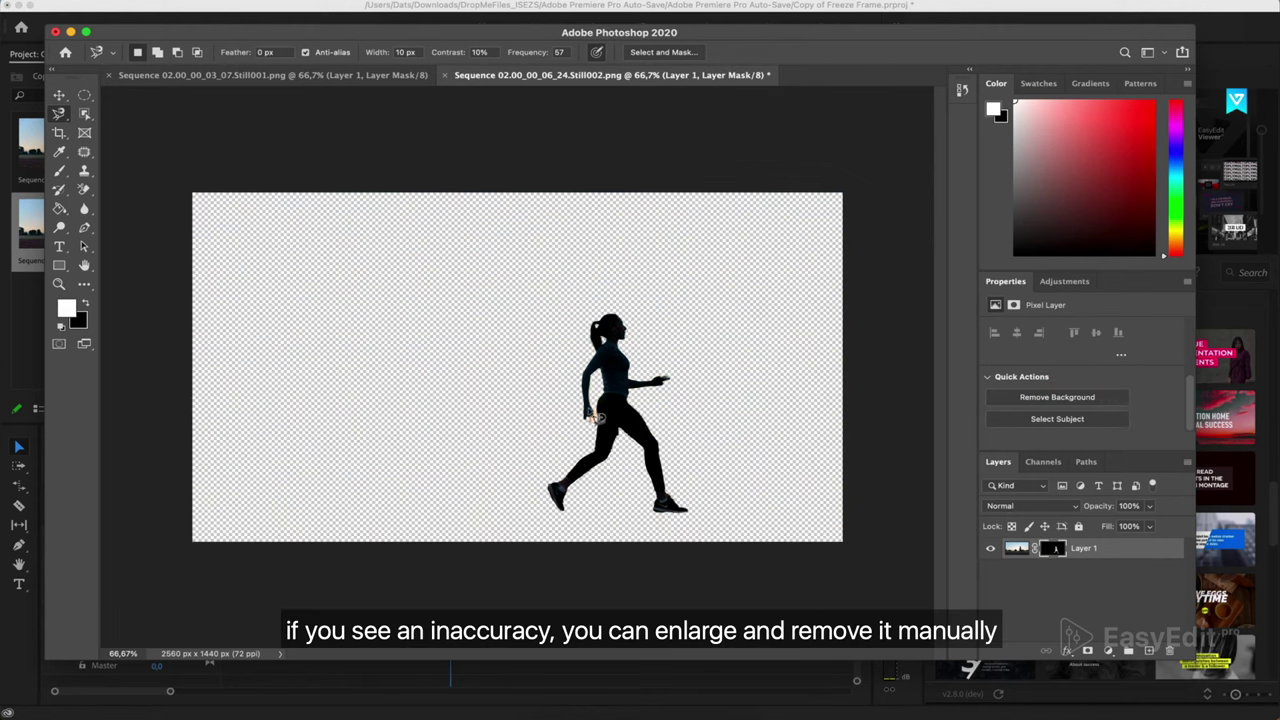
Step: Lasso out the leftover spot by the runner's hand, save, and return to Premiere Pro
scroll(604, 425, "up", 5)
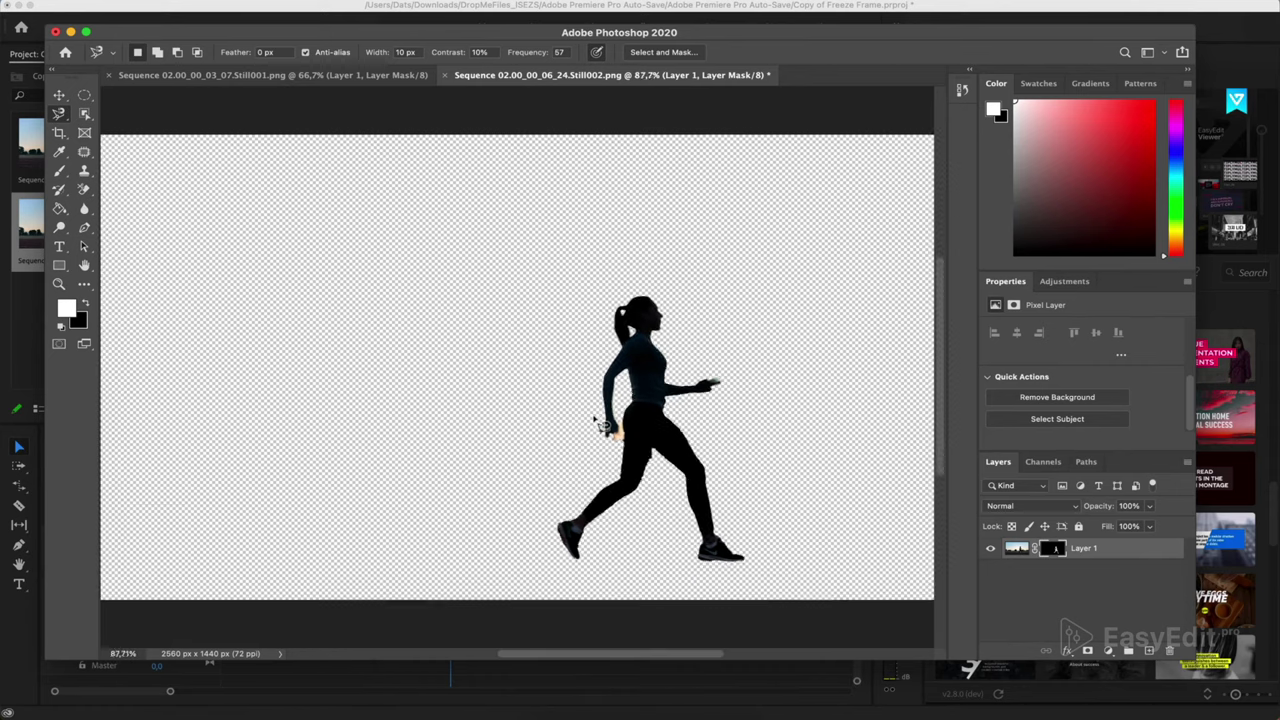
scroll(645, 455, "up", 2)
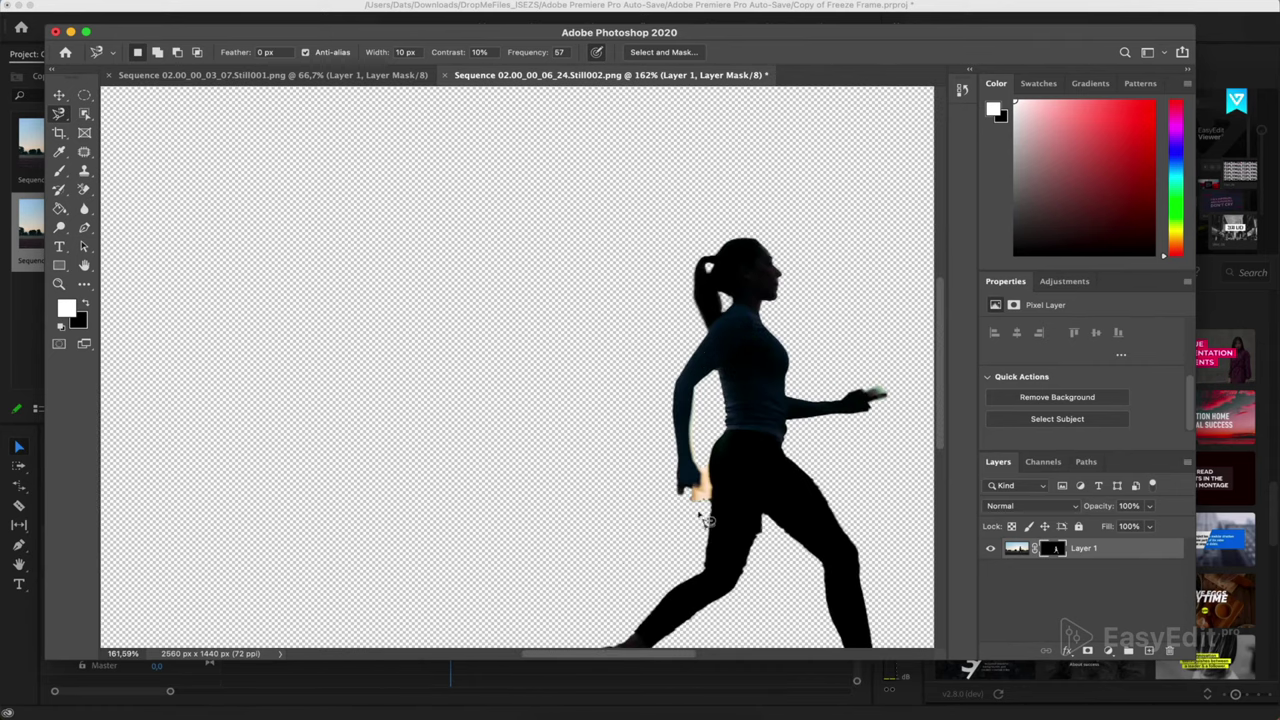
left_click(688, 487)
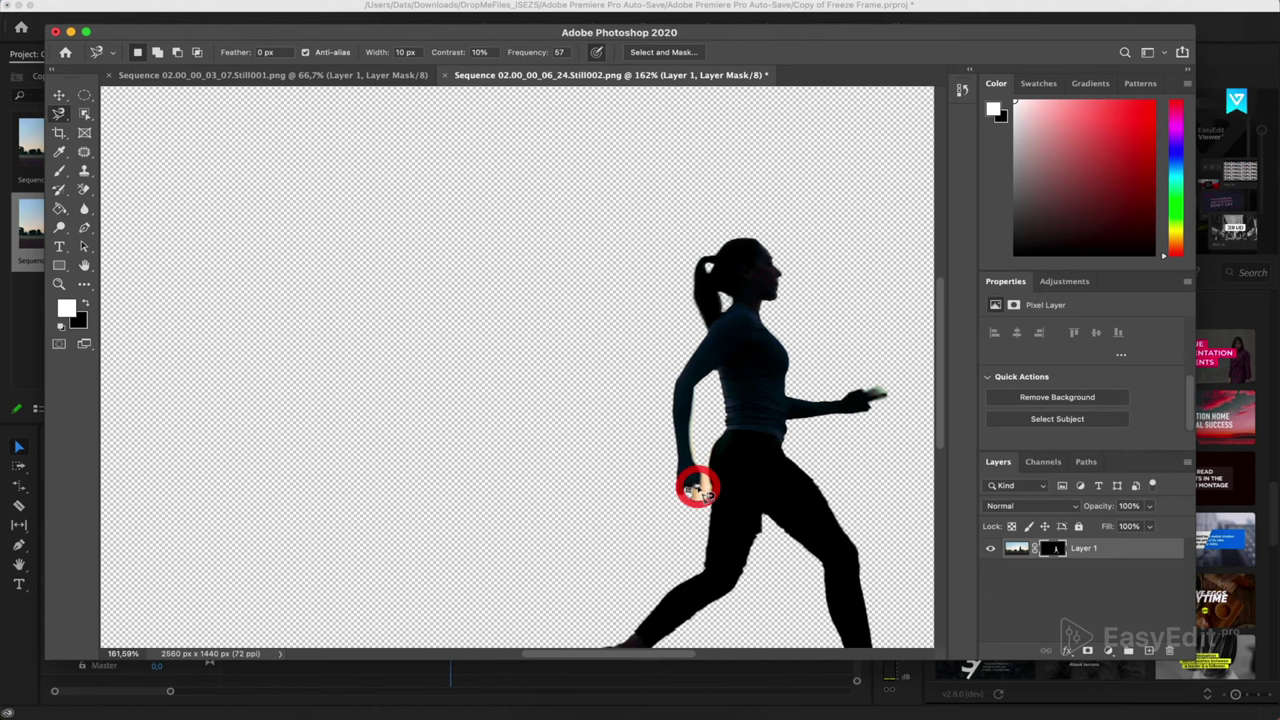
left_click(702, 476)
left_click(692, 472)
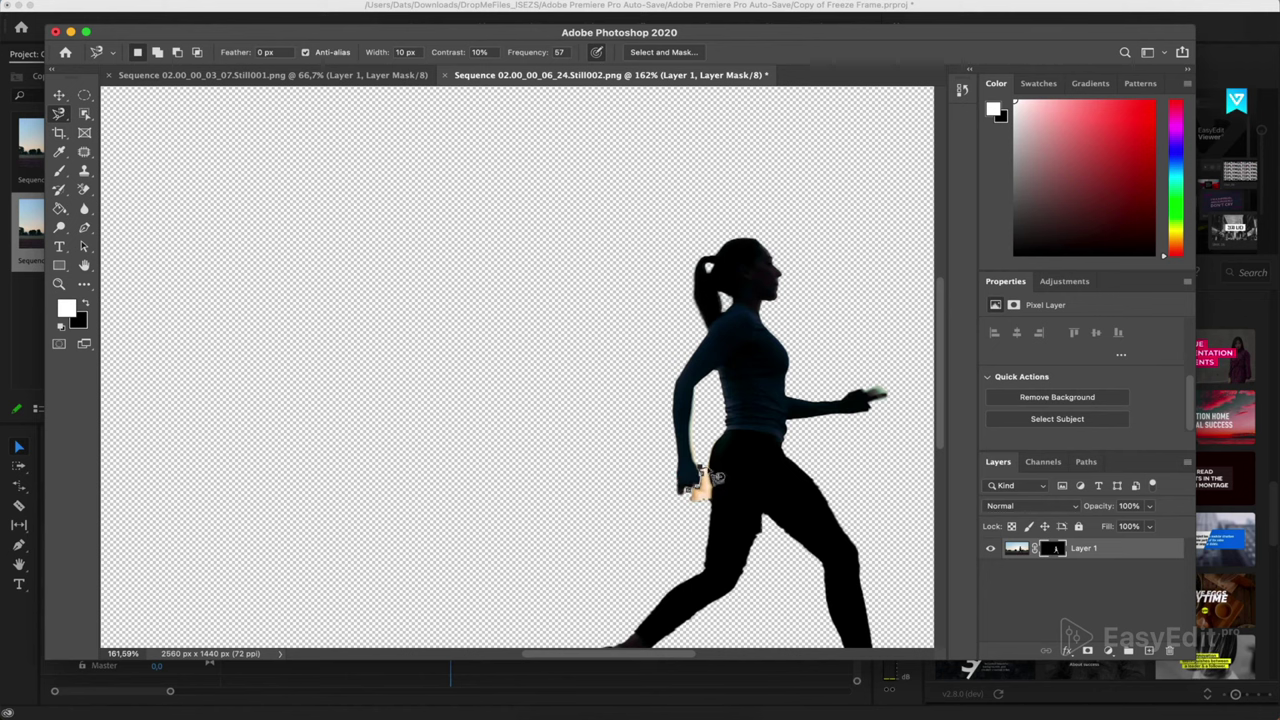
left_click(706, 467)
left_click(680, 489)
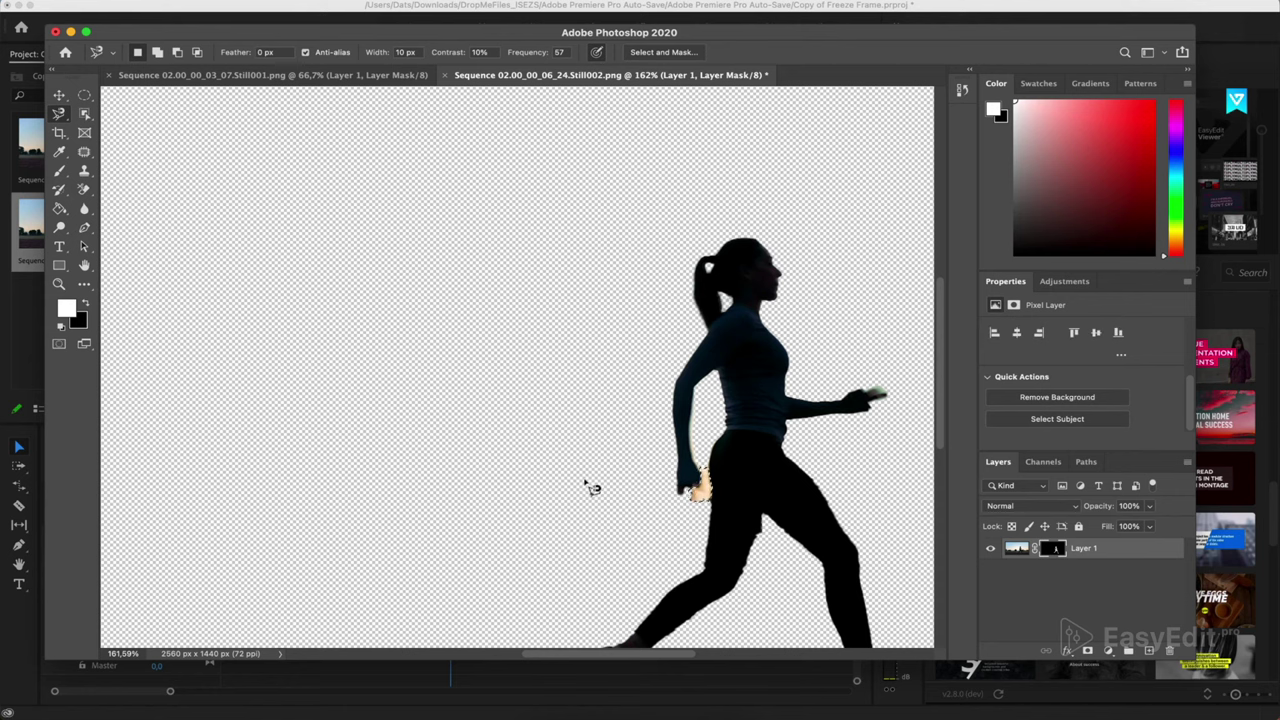
key("super+minus")
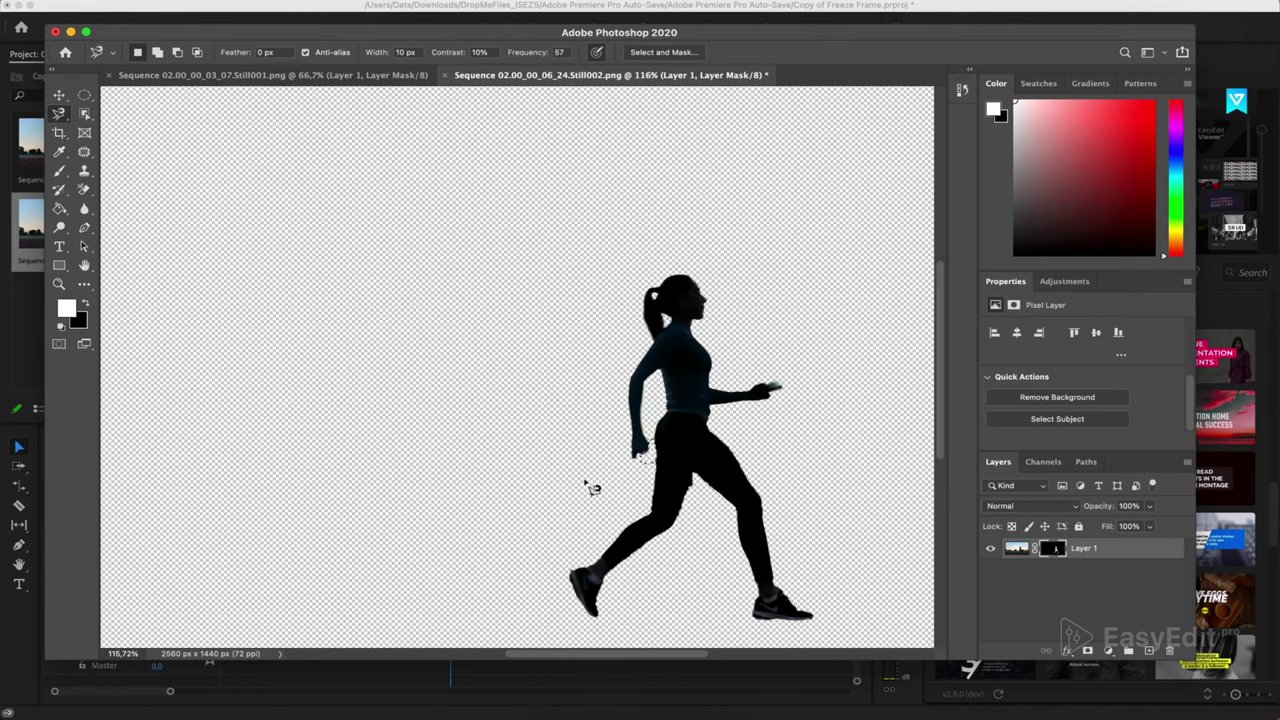
key("super+s")
left_click(22, 352)
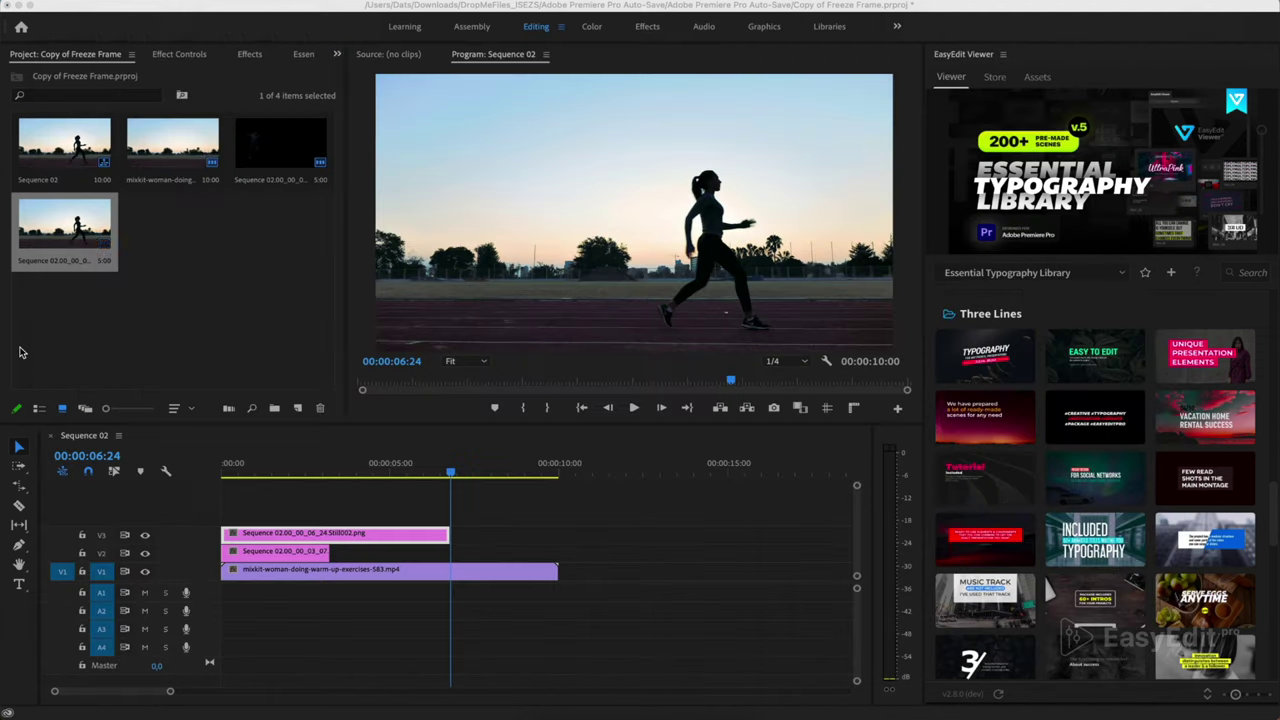
left_click(400, 474)
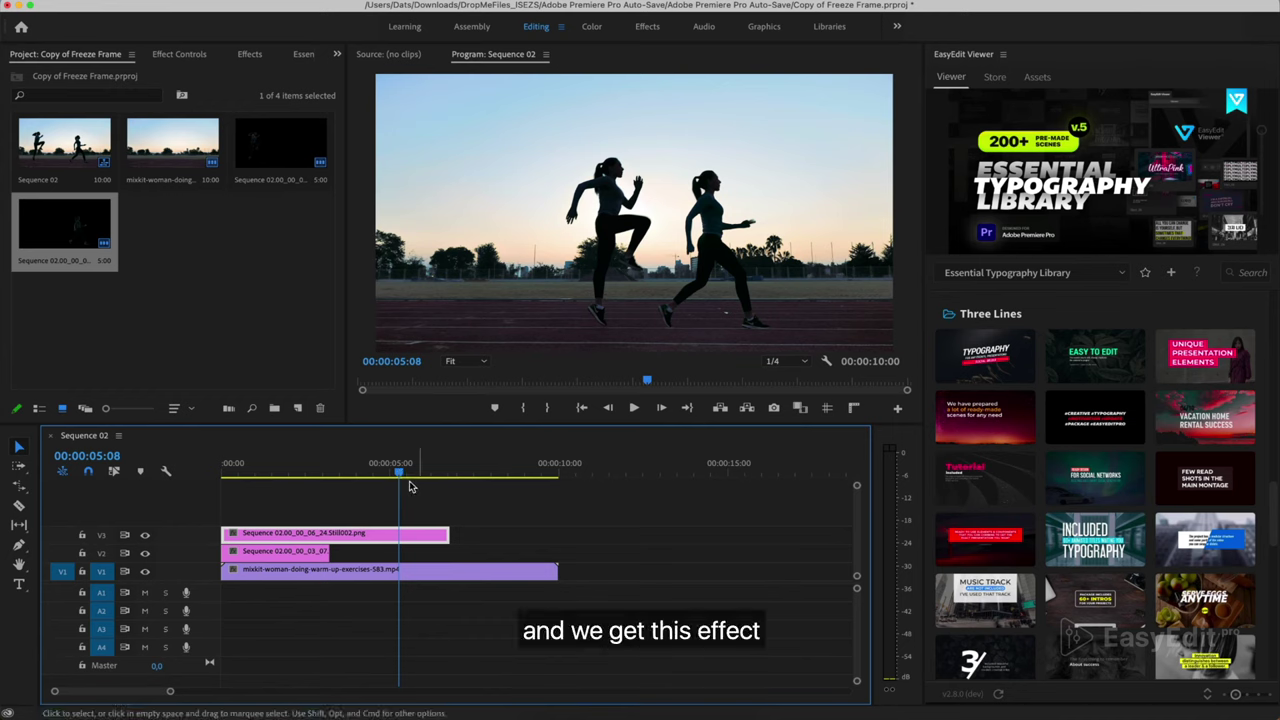
key("Home")
left_click(172, 494)
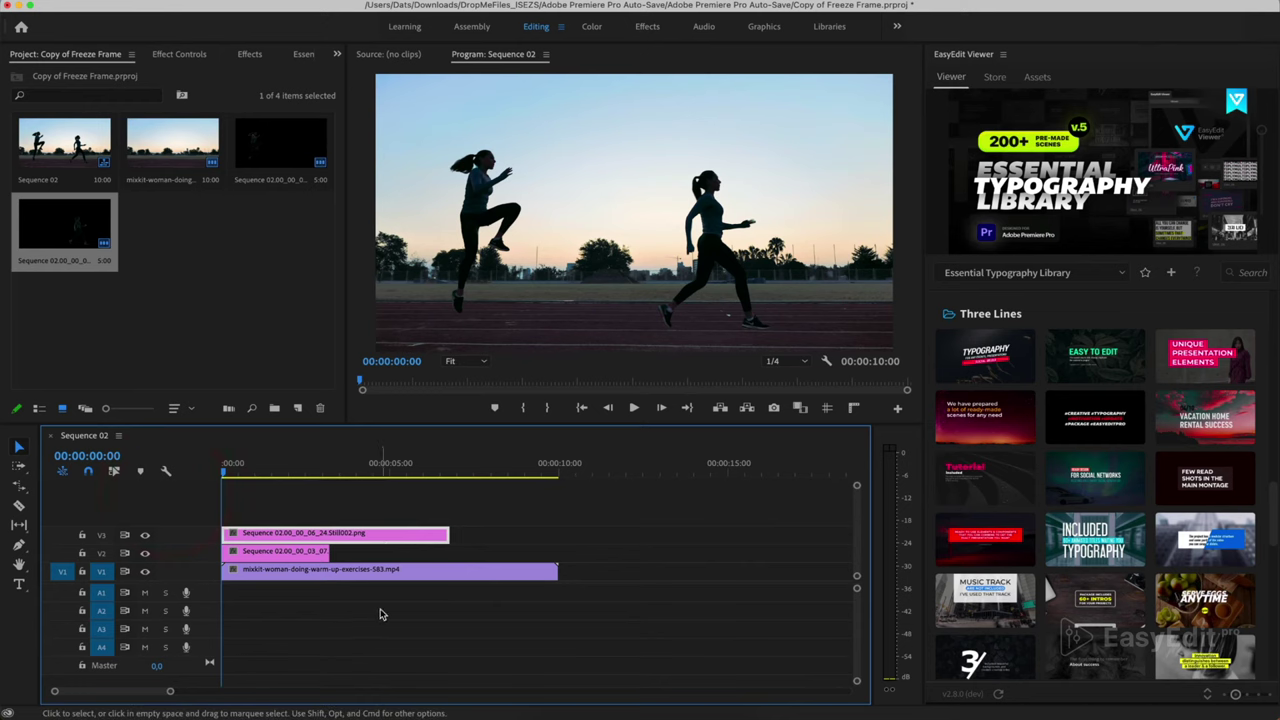
key("space")
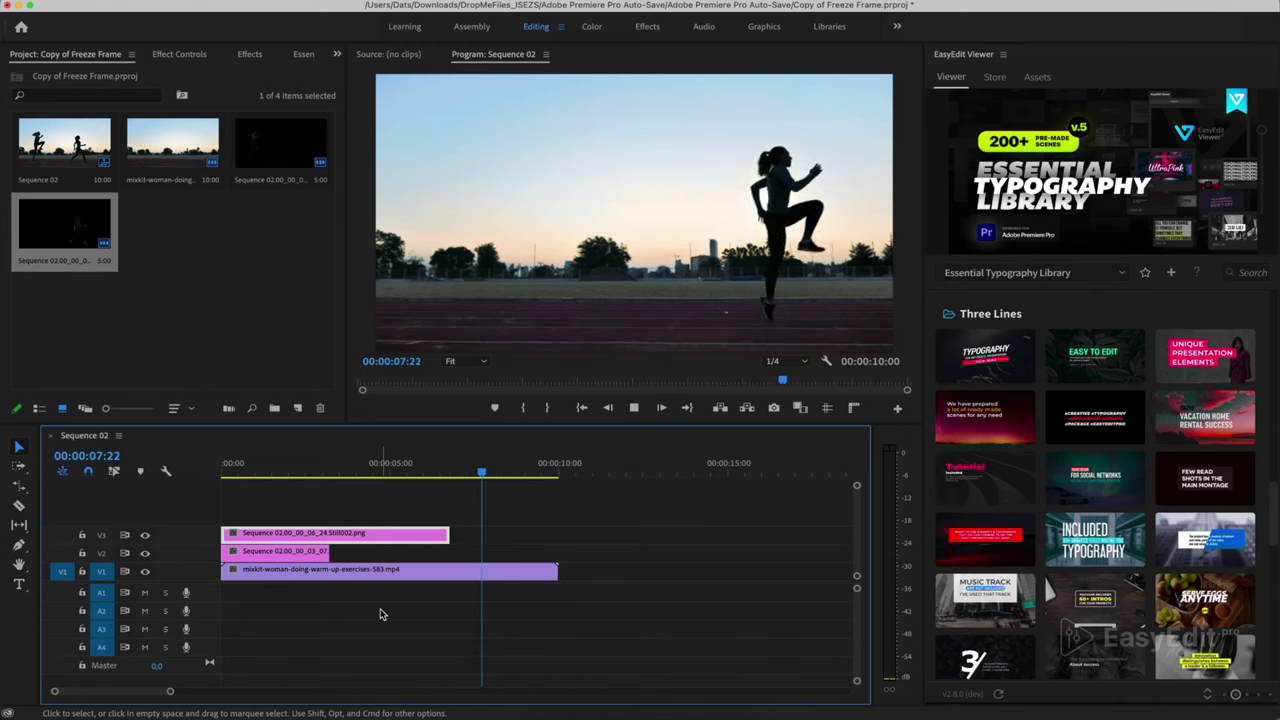
key("space")
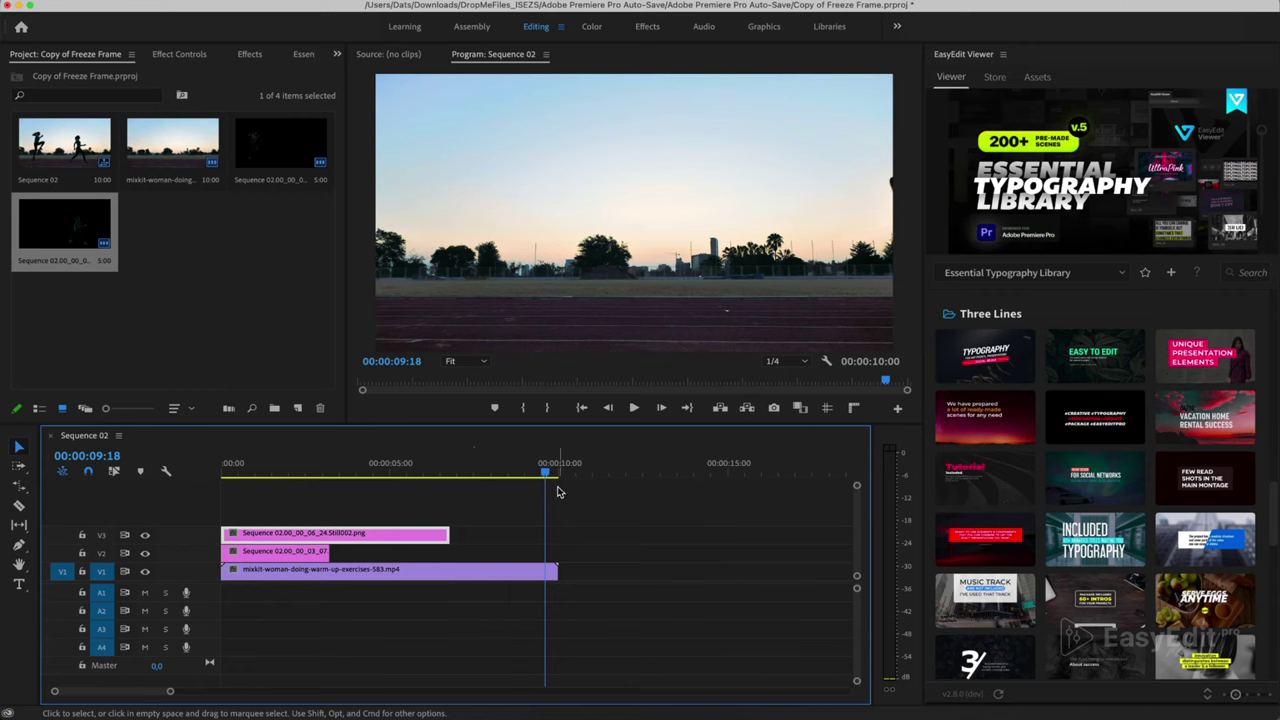
Step: Move the jumping still on V2 so it begins at 00:00:03:07 and runs to the clip's end
left_click_drag(547, 476, 248, 500)
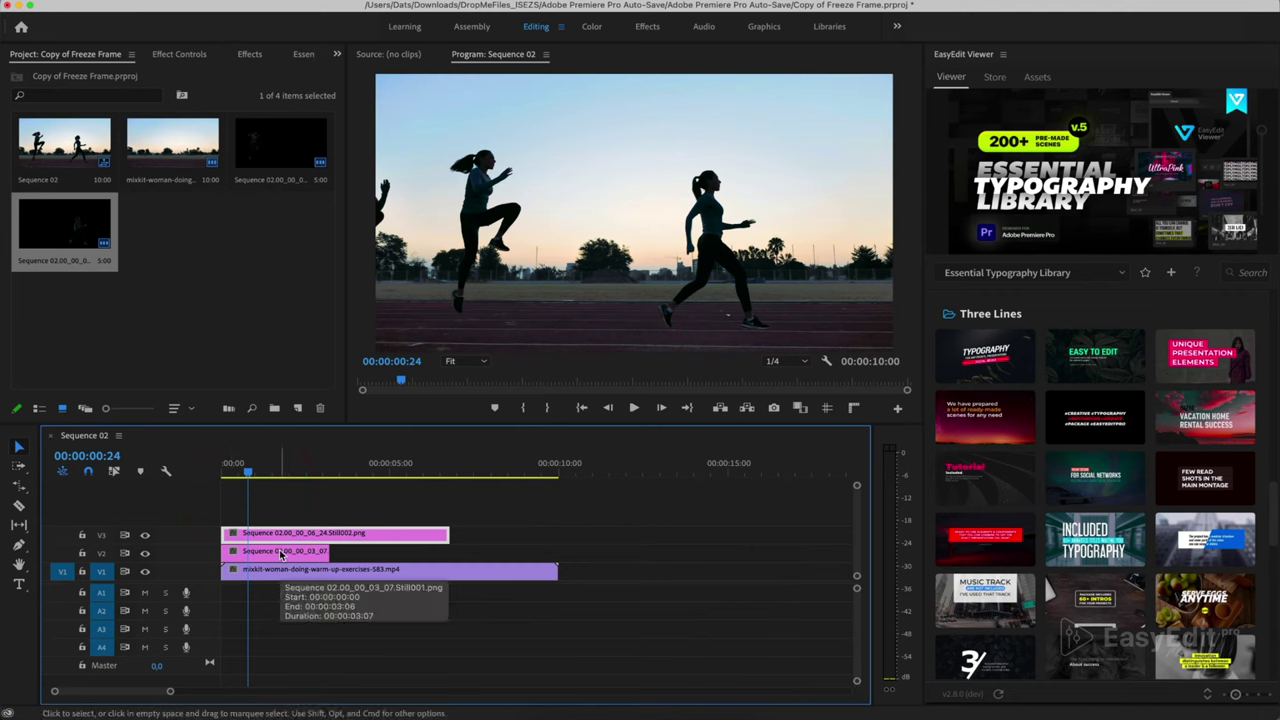
left_click(101, 537)
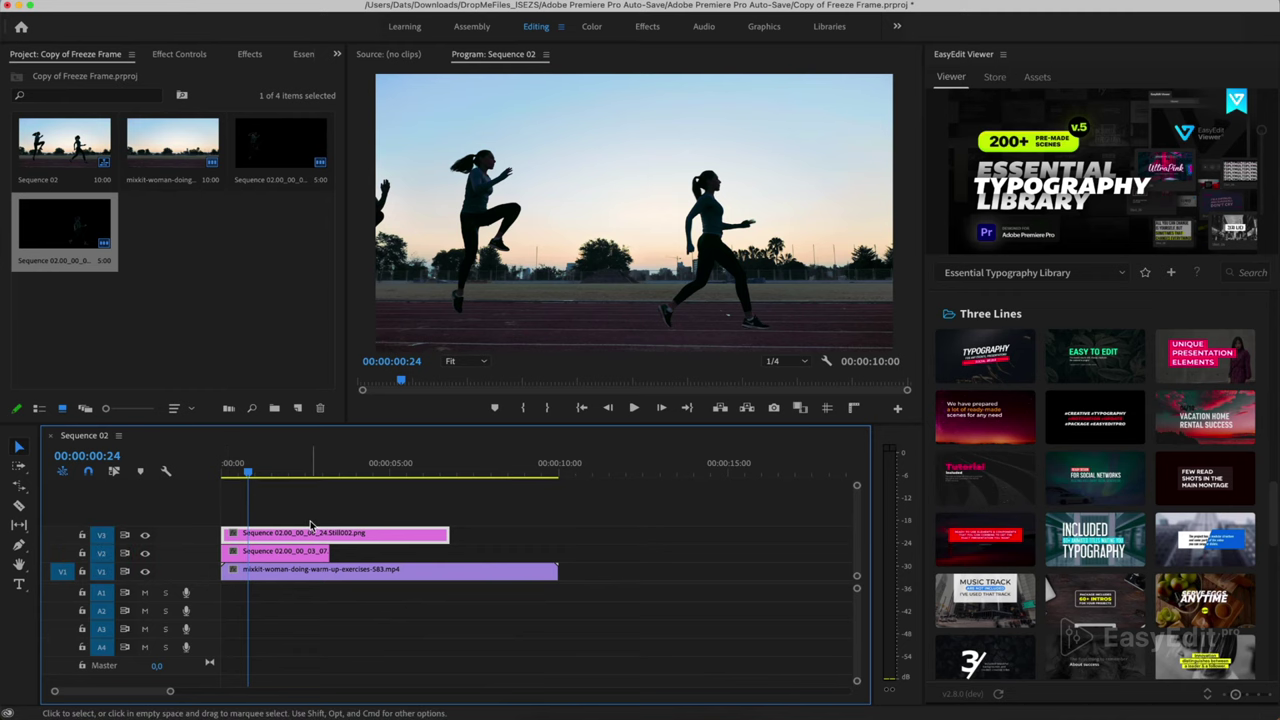
key("Down")
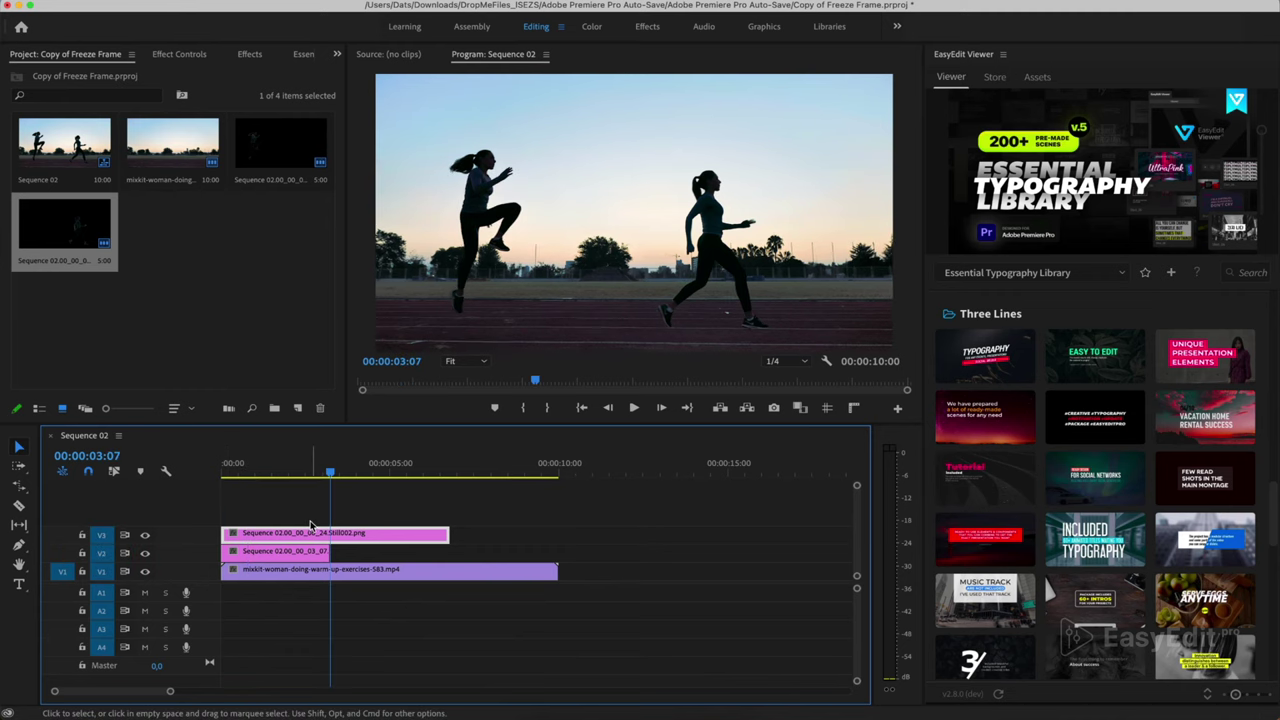
left_click_drag(282, 558, 551, 554)
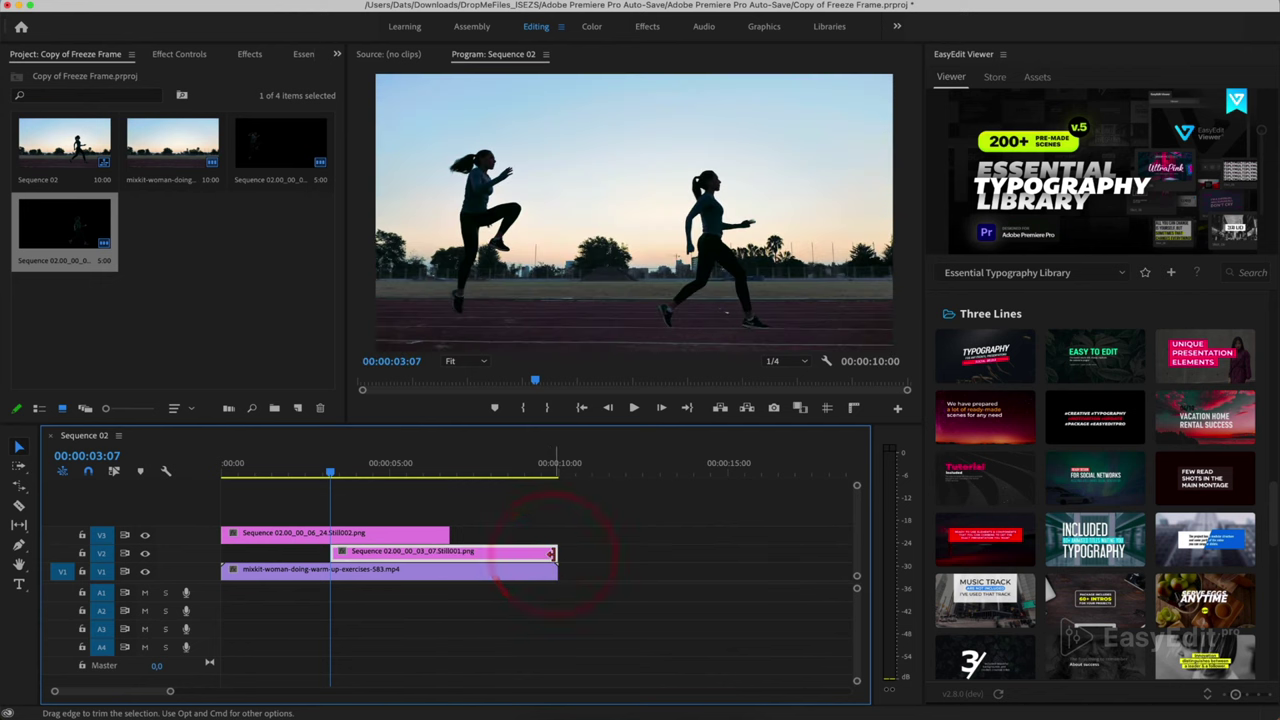
key("Down")
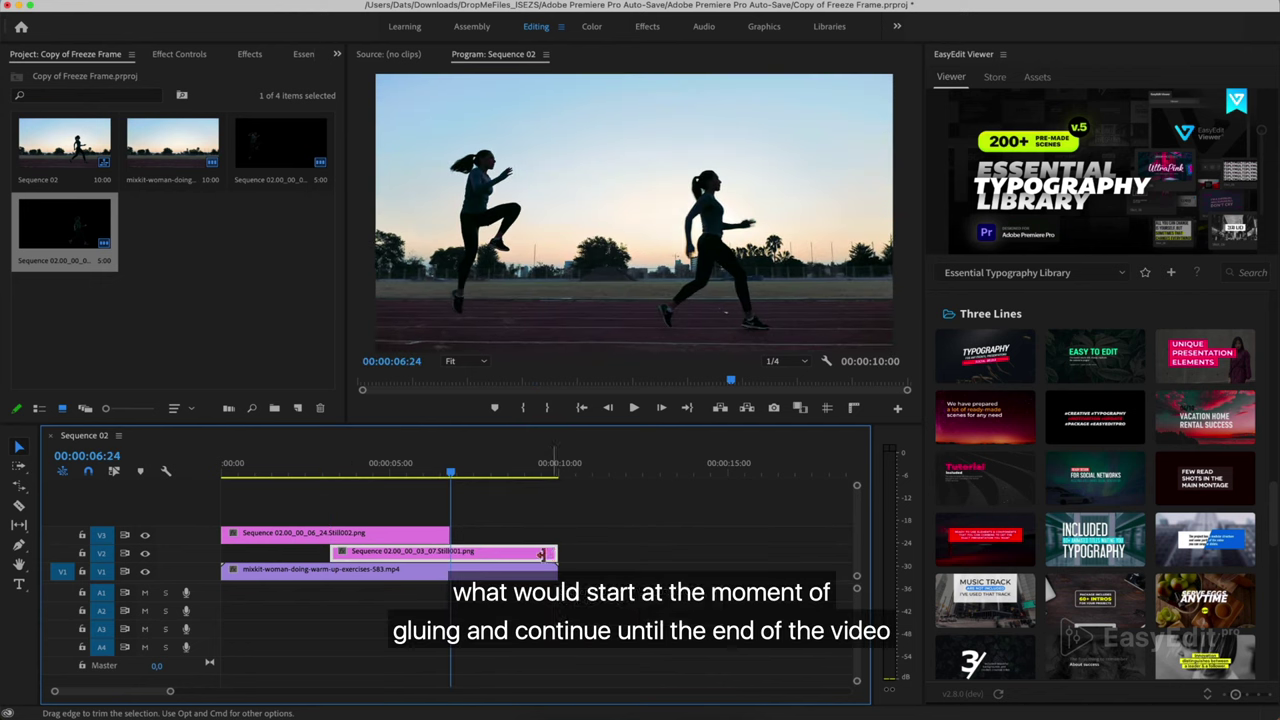